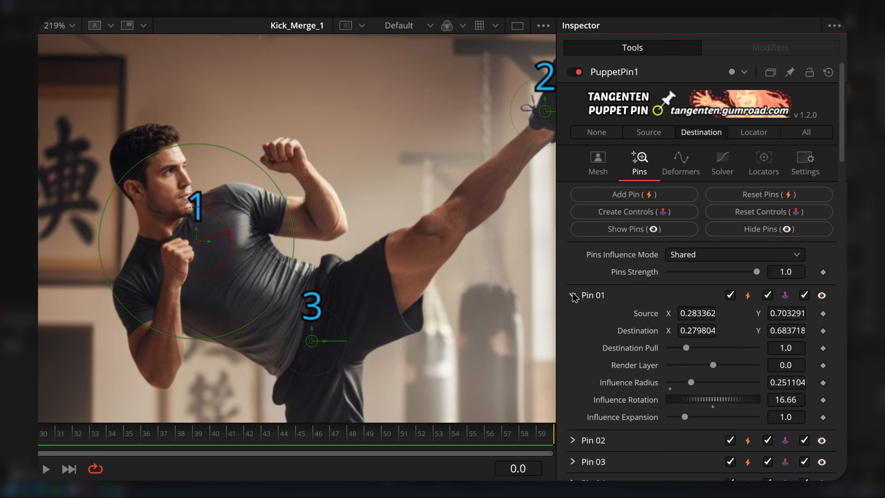
Adjust Pin 01's influence radius on the kicking man, and change Pin 06's render layer on the cat girl
mouse_move(689, 403)
left_mouse_down()
mouse_move(691, 418)
mouse_move(717, 418)
mouse_move(677, 416)
mouse_move(698, 417)
left_mouse_up()
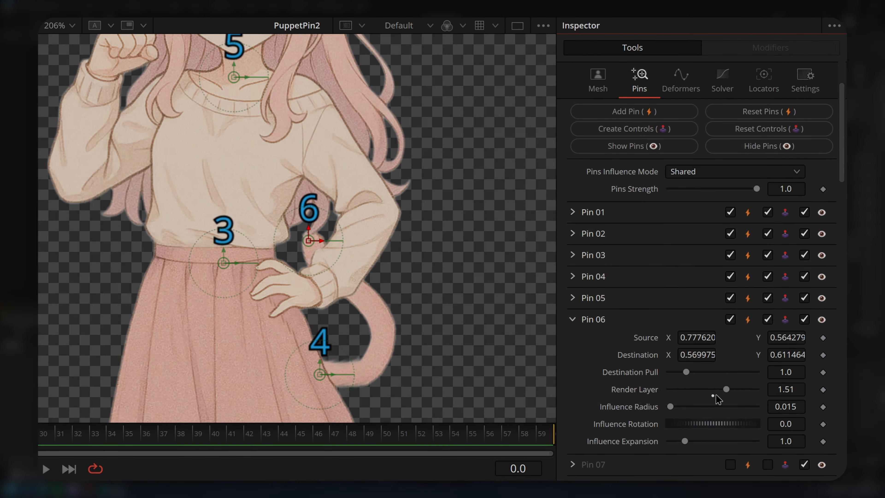
left_click_drag(726, 389, 704, 393)
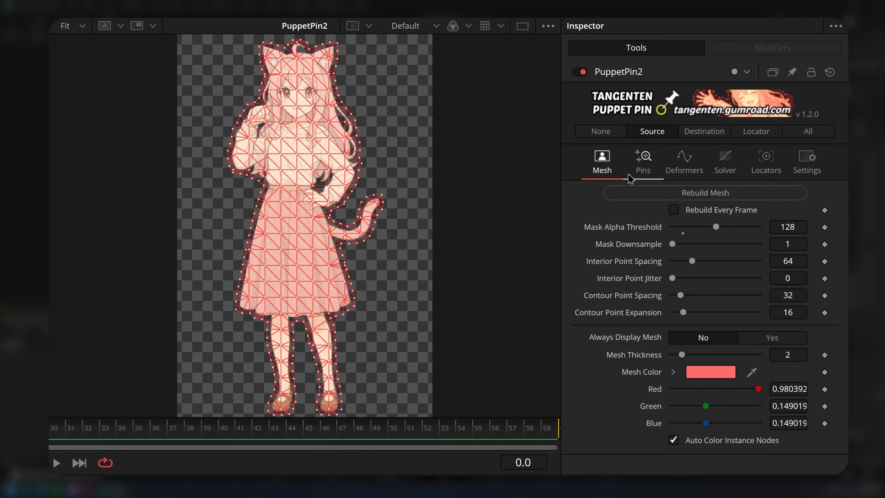
Add two source pins and place Pin 01 and Pin 02 on the cat girl's two shoes
left_click(746, 127)
double_click(623, 196)
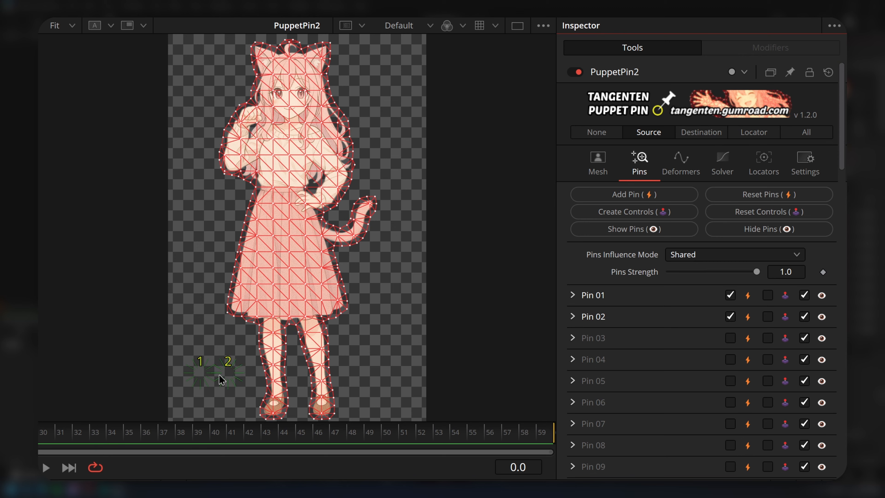
left_click_drag(201, 376, 275, 403)
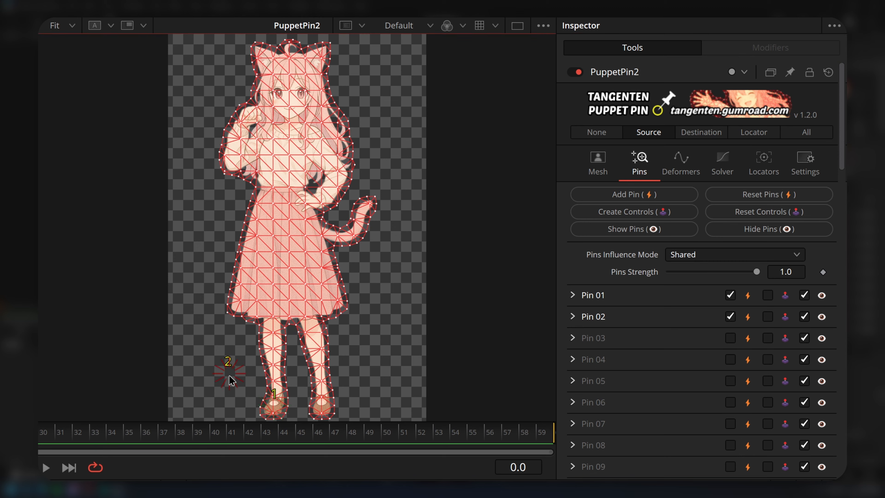
left_click_drag(229, 372, 321, 406)
Add Pin 03 at the cat girl's waist and Pin 04 at her neck, and create the pin controls
left_click(623, 194)
left_click_drag(278, 313, 284, 190)
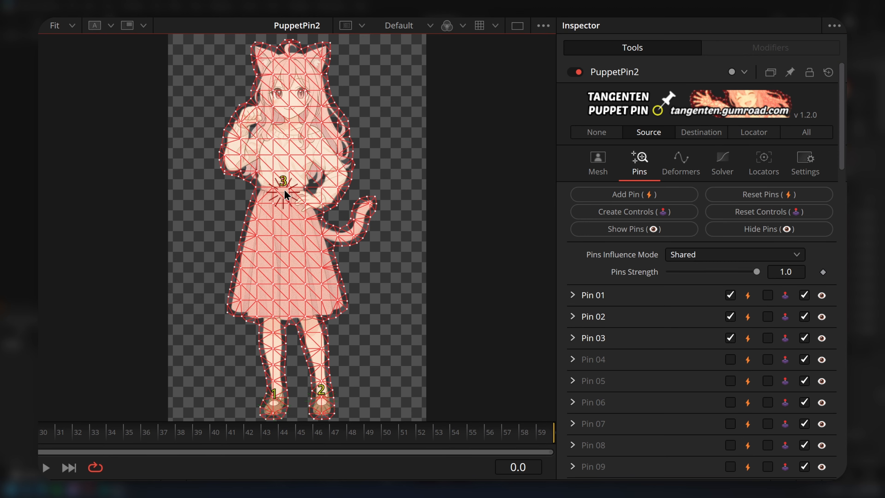
left_click(575, 195)
left_click_drag(283, 363, 292, 128)
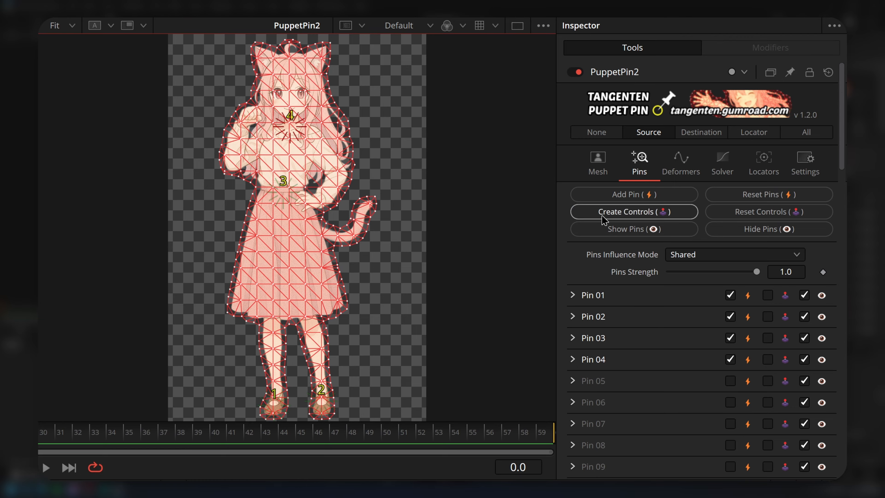
left_click(682, 215)
Keyframe Pin 04's destination X at 0.388202 on frame 0 and 0.518202 on frame 30
left_click(572, 359)
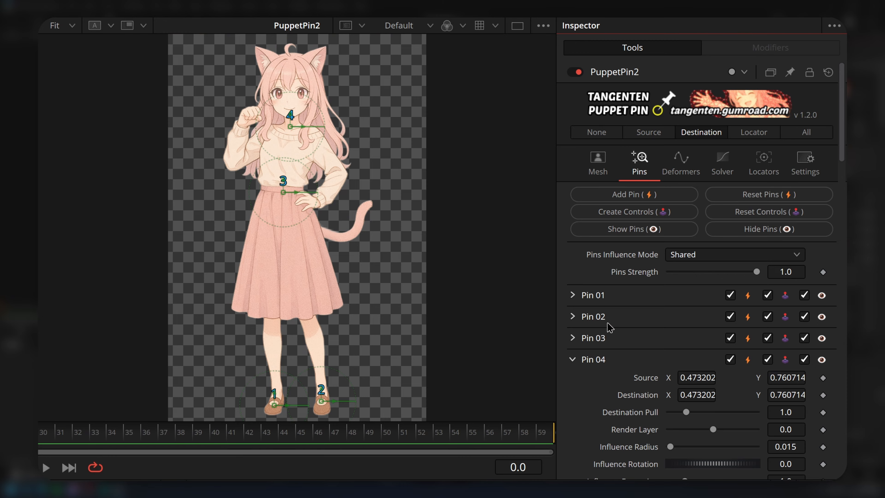
scroll(631, 309, "down", 3)
left_click(824, 311)
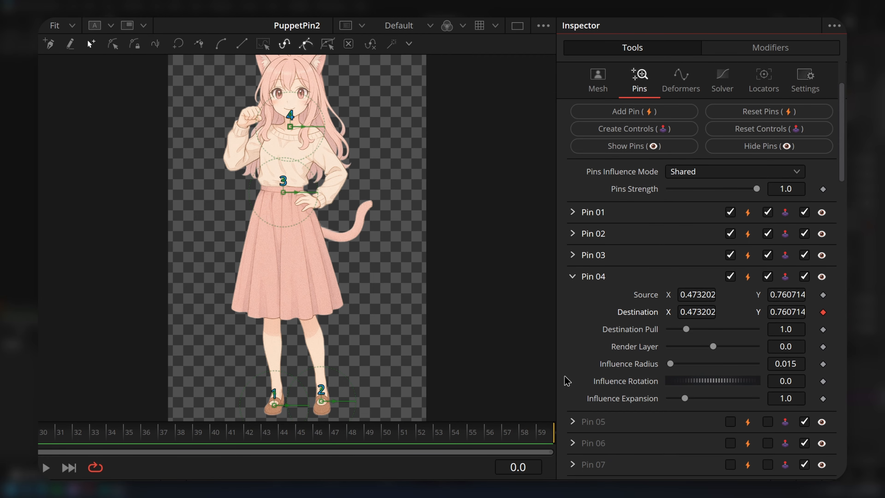
left_click_drag(680, 310, 193, 436)
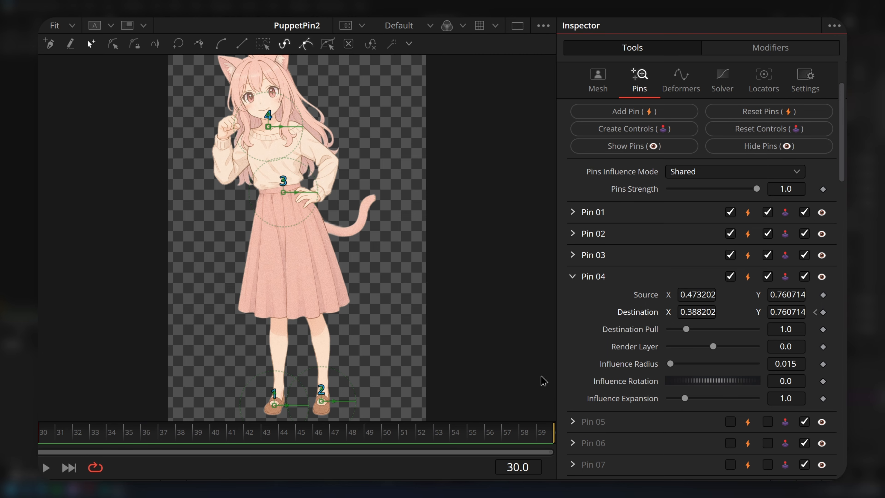
left_click_drag(694, 313, 710, 302)
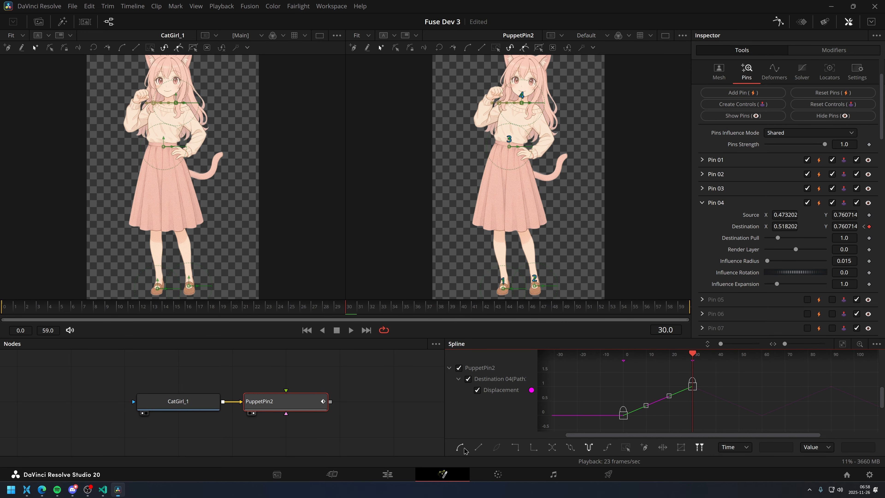
Smooth Pin 04's displacement curve and play back the cat girl's swaying animation
key("space")
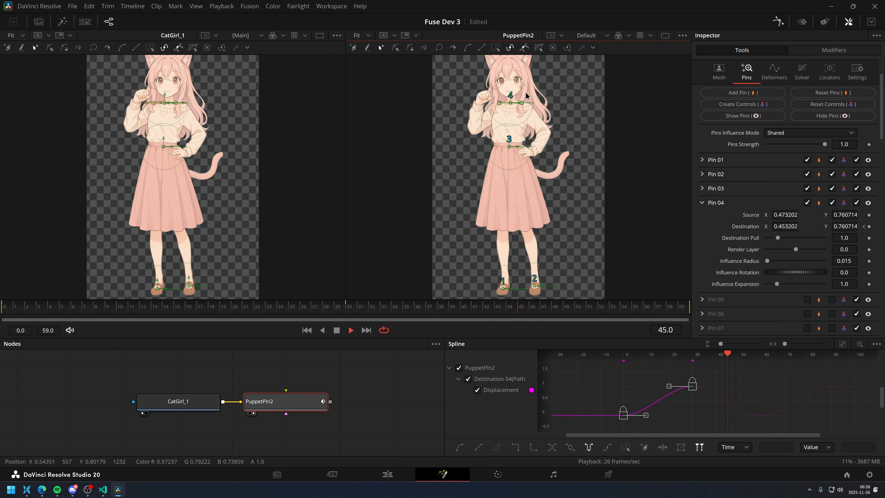
scroll(607, 189, "up", 2)
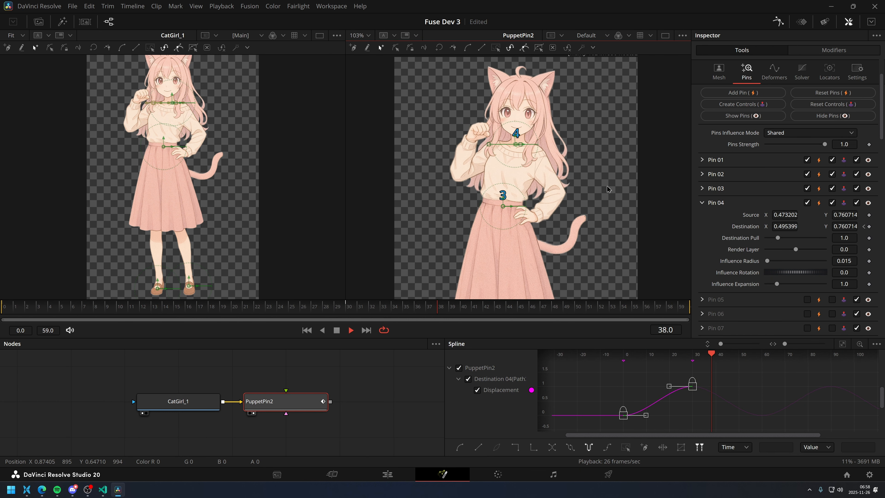
left_click(711, 203)
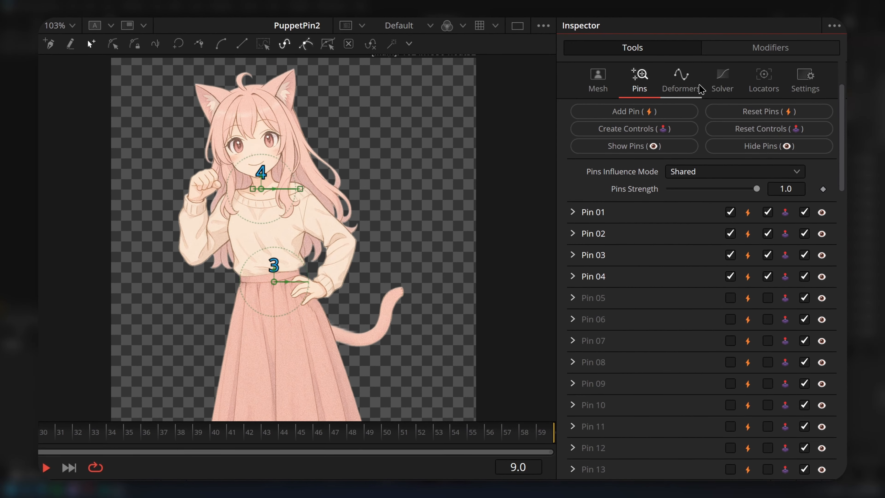
Enable Deformer 01 in Follower mode with target pin 4 and follower pin 3
left_click(734, 78)
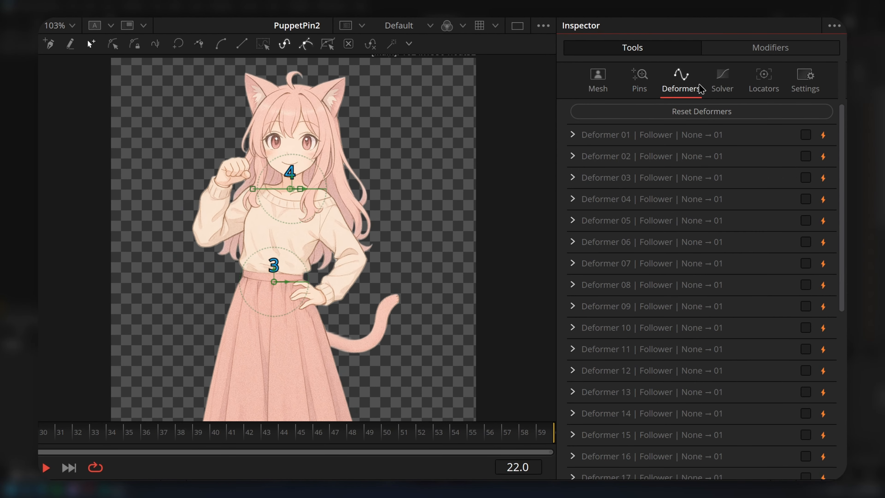
left_click(572, 136)
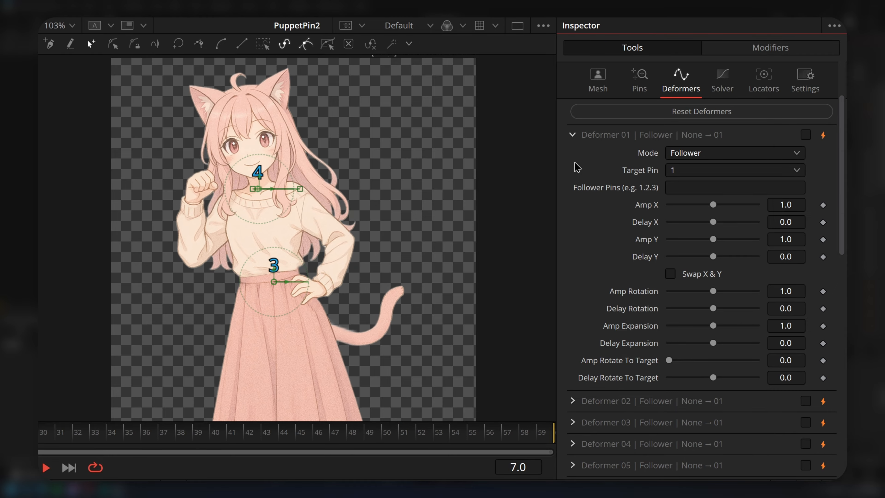
left_click(777, 154)
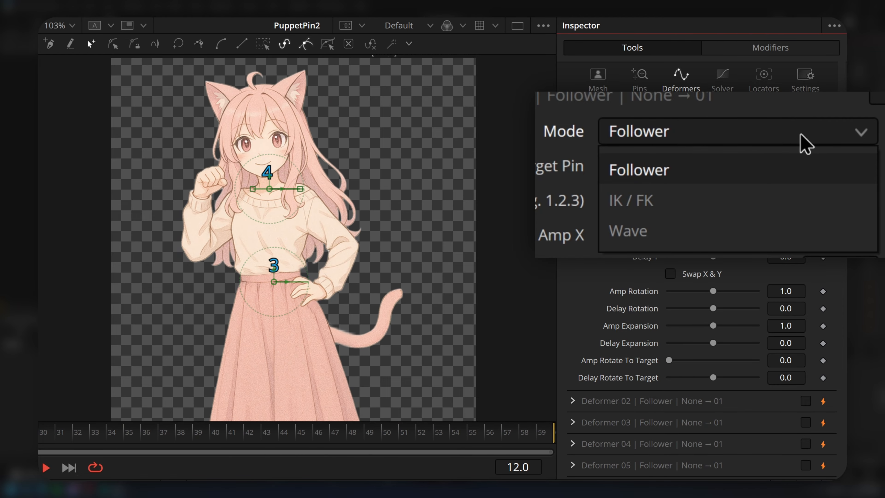
left_click(768, 158)
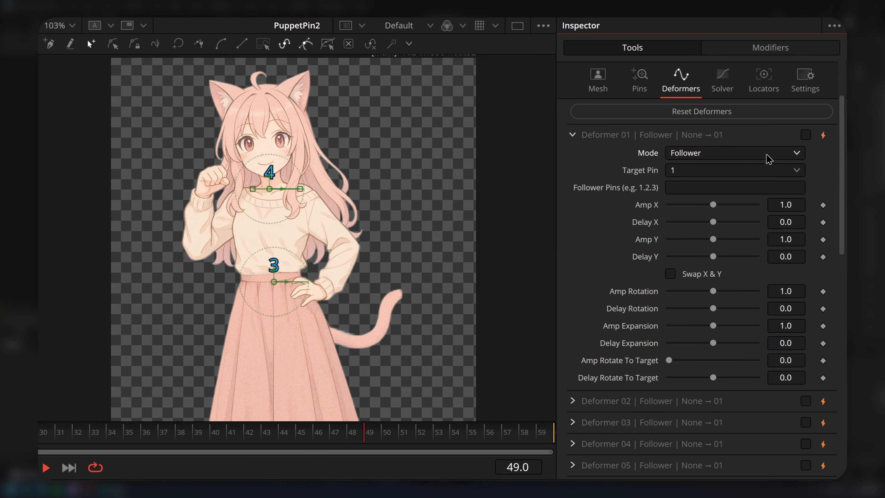
left_click(715, 176)
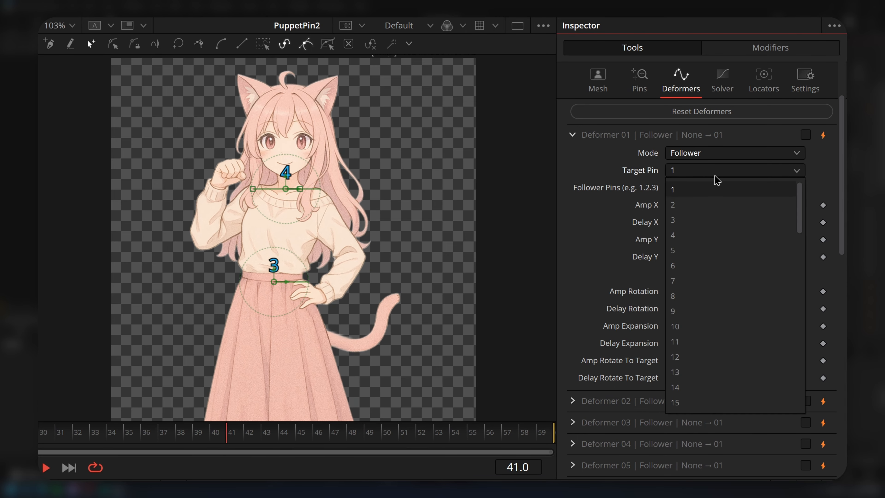
left_click(702, 225)
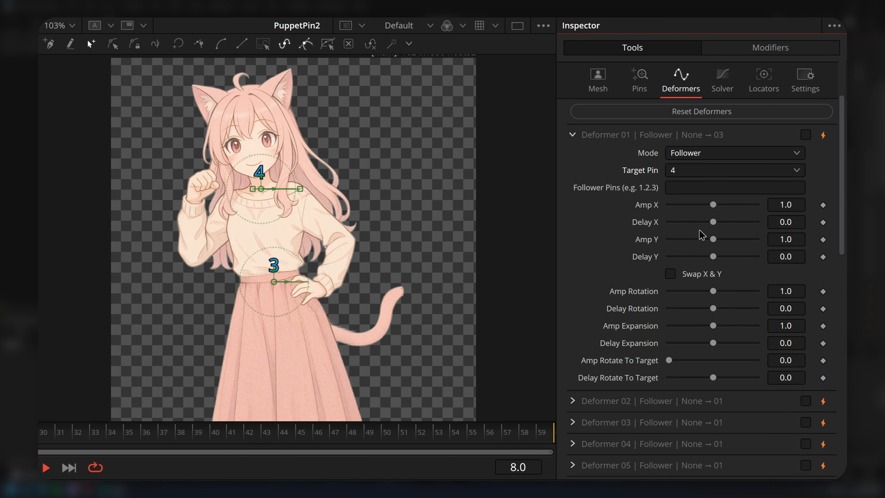
left_click(805, 135)
left_click(710, 188)
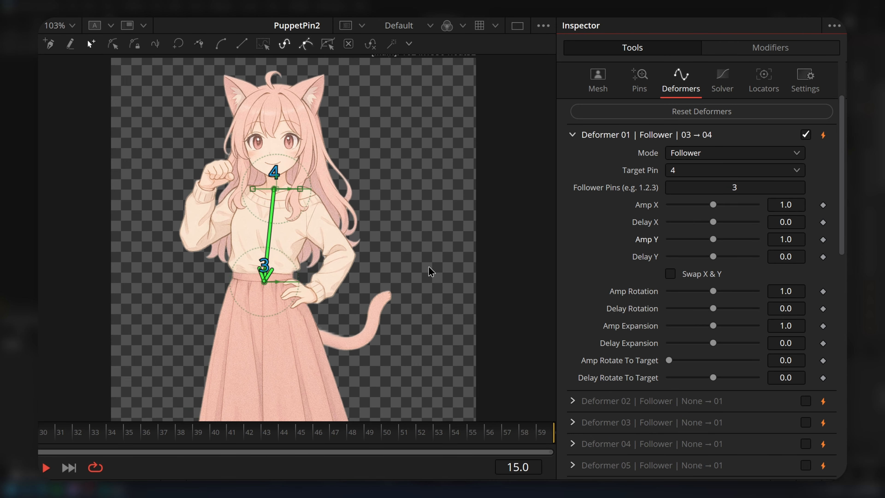
Set Deformer 01's Delay X to 6.0 so that the waist pin lags behind the neck pin
left_click_drag(431, 271, 461, 268)
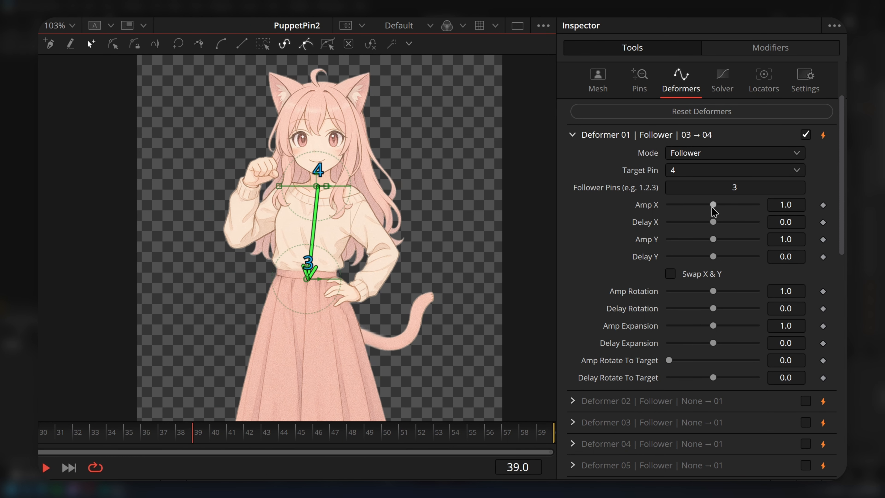
left_click_drag(713, 222, 737, 226)
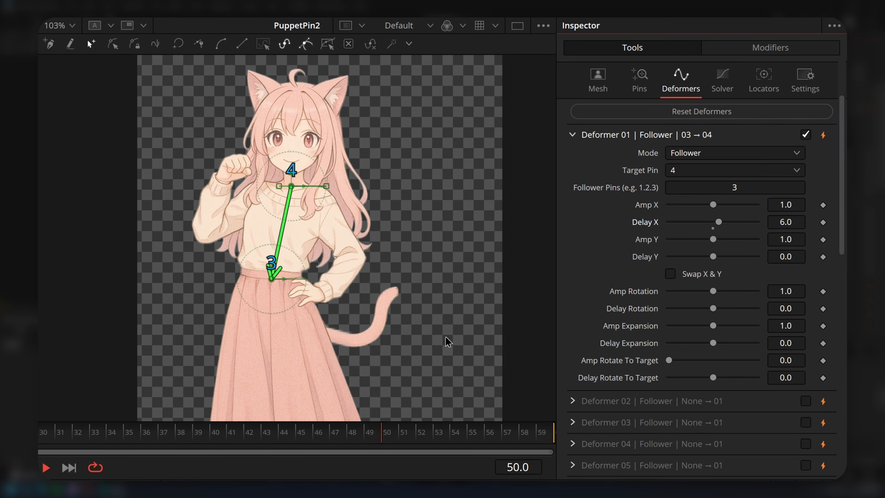
Enlarge the influence radius of foot pins 1 and 2, and hide the on-screen controls
left_click_drag(364, 372, 376, 155)
scroll(303, 366, "up", 5)
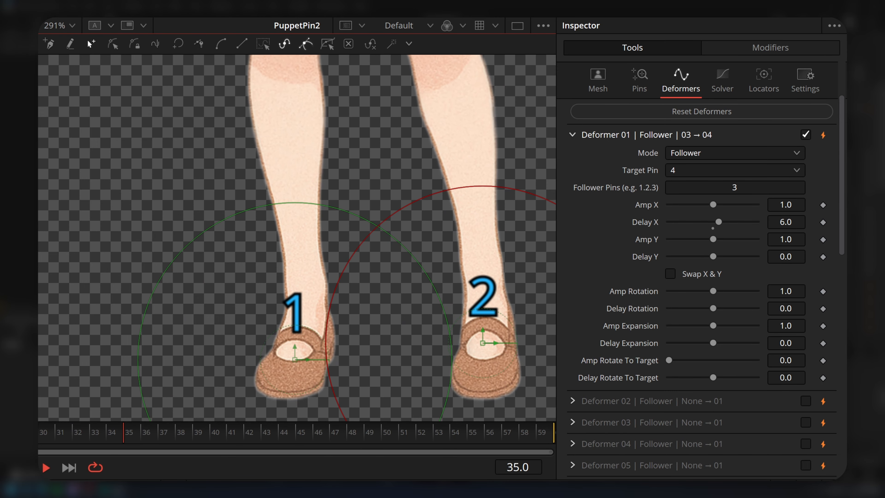
scroll(423, 271, "down", 5)
scroll(449, 188, "up", 6)
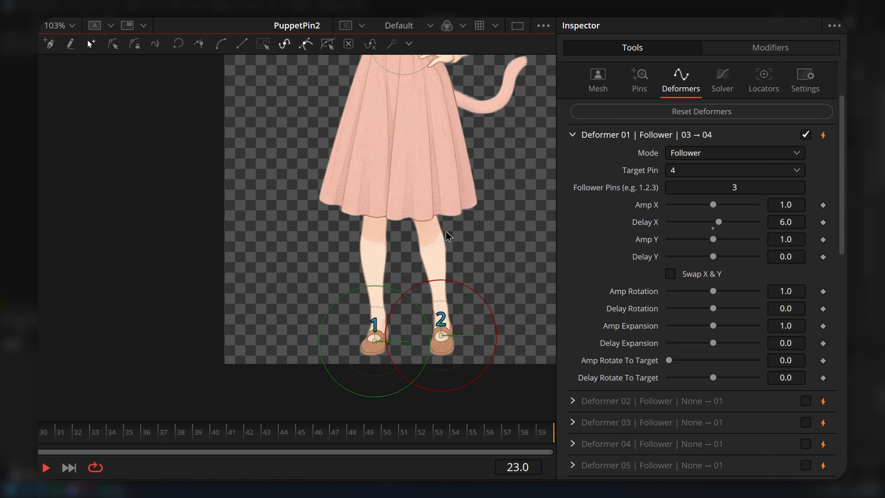
key("ctrl+f")
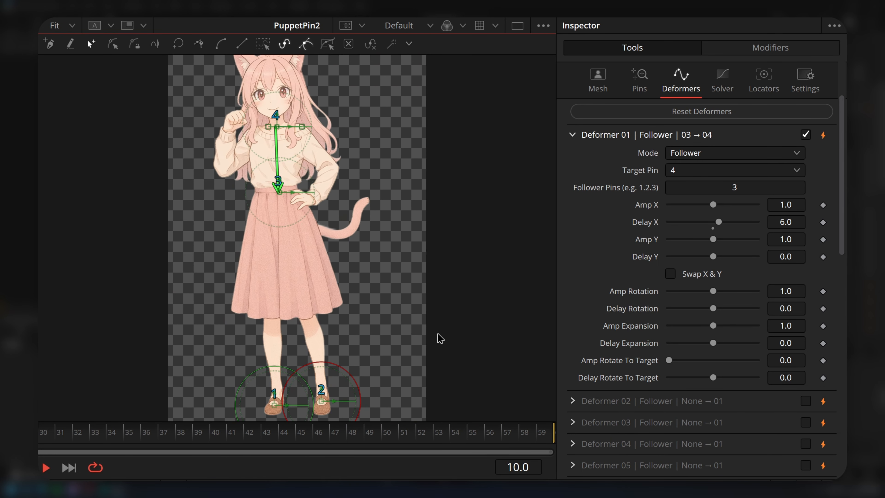
key("ctrl+k")
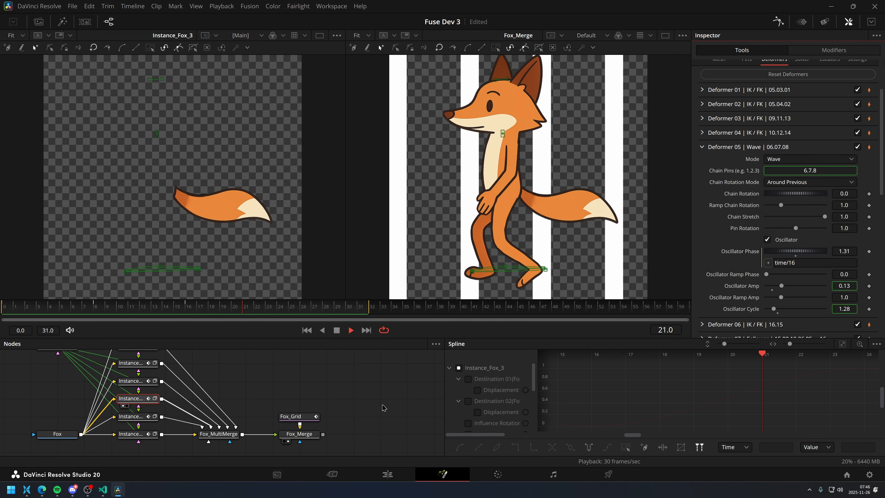
Show the Instance_Fox_3 node in the second viewer with its destination pins and deformer chains displayed
key("2")
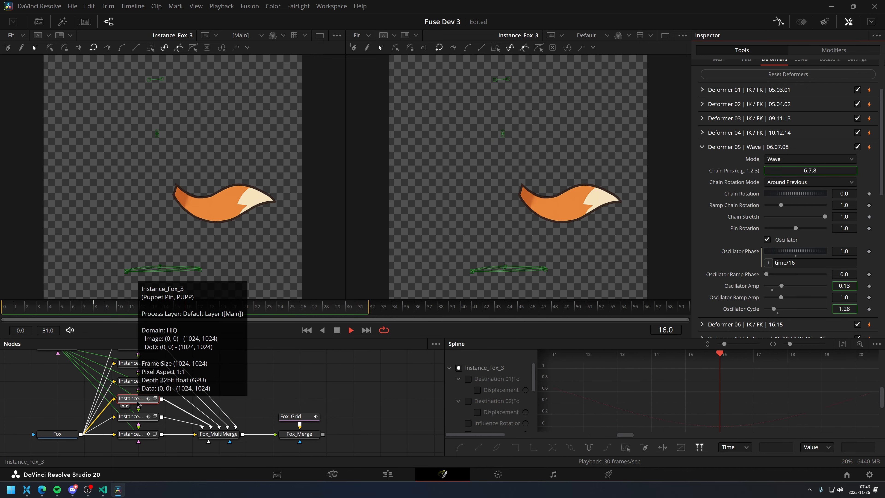
scroll(741, 194, "up", 2)
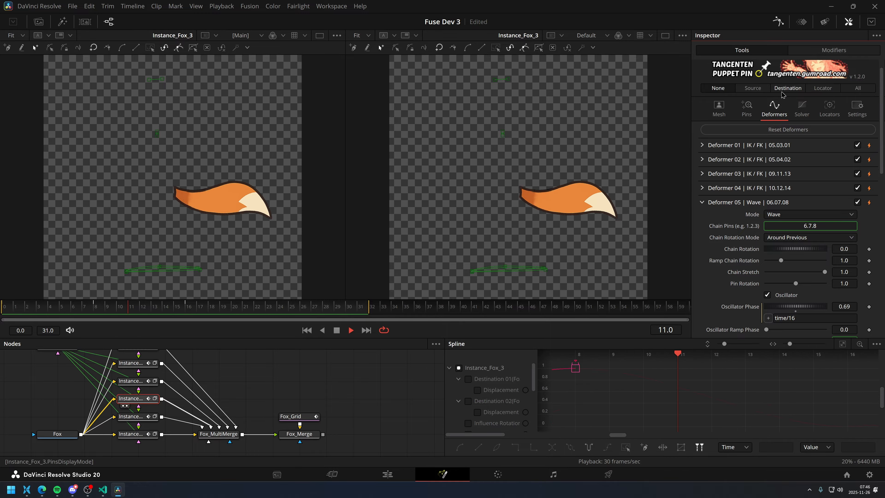
left_click(784, 90)
scroll(736, 221, "down", 2)
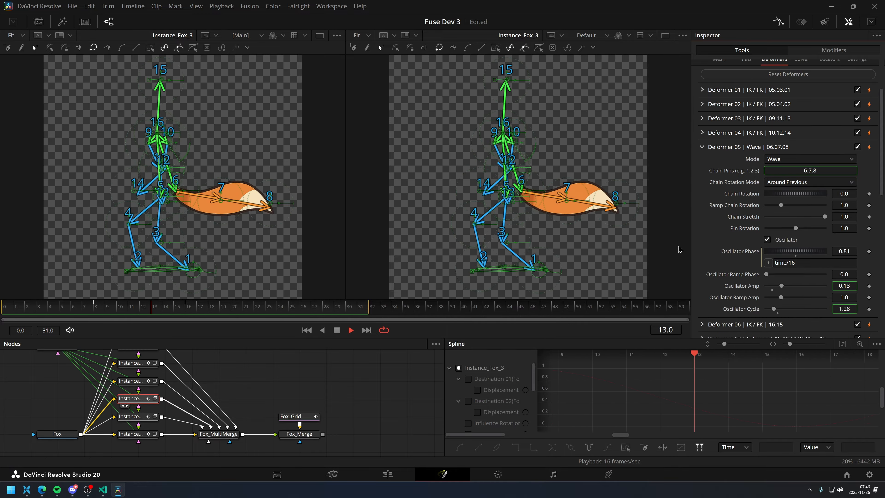
Set the Oscillator Amp of the fox tail's wave deformer to 0.15
scroll(574, 221, "up", 4)
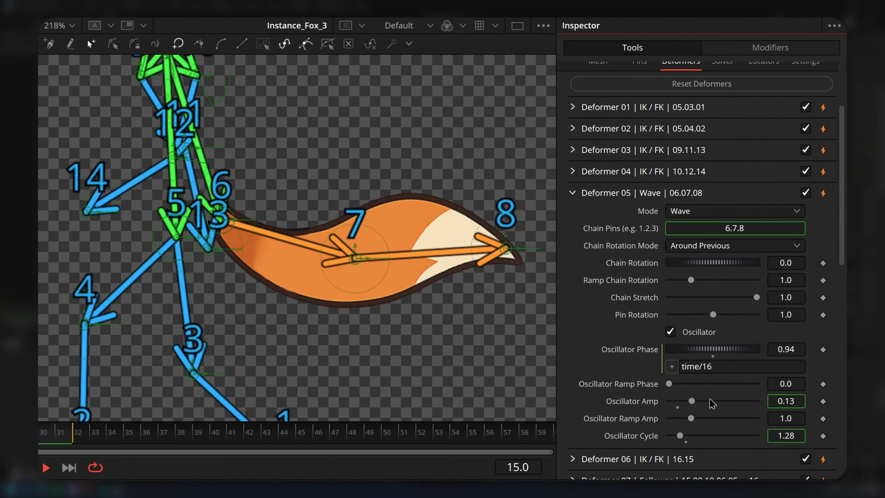
mouse_move(692, 401)
left_mouse_down()
mouse_move(736, 402)
mouse_move(695, 401)
left_mouse_up()
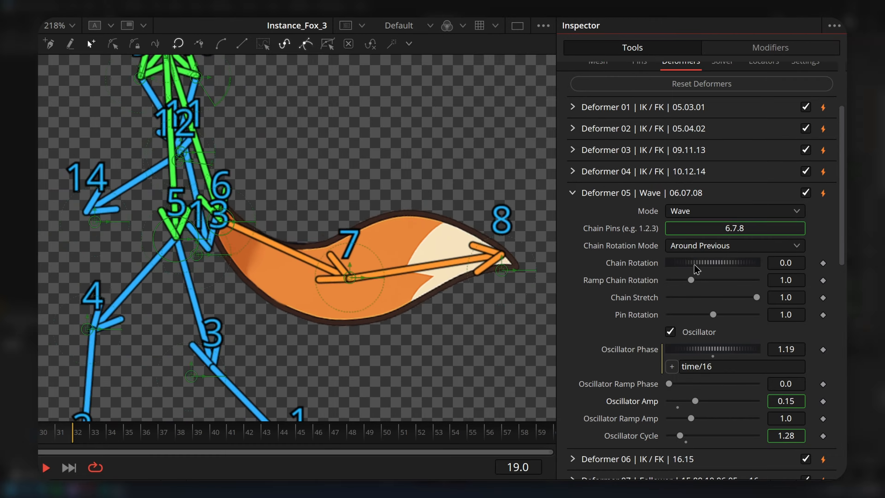
Try a Chain Rotation of 75.7 on the fox tail's wave deformer, and reset it to the default
left_click_drag(694, 265, 716, 278)
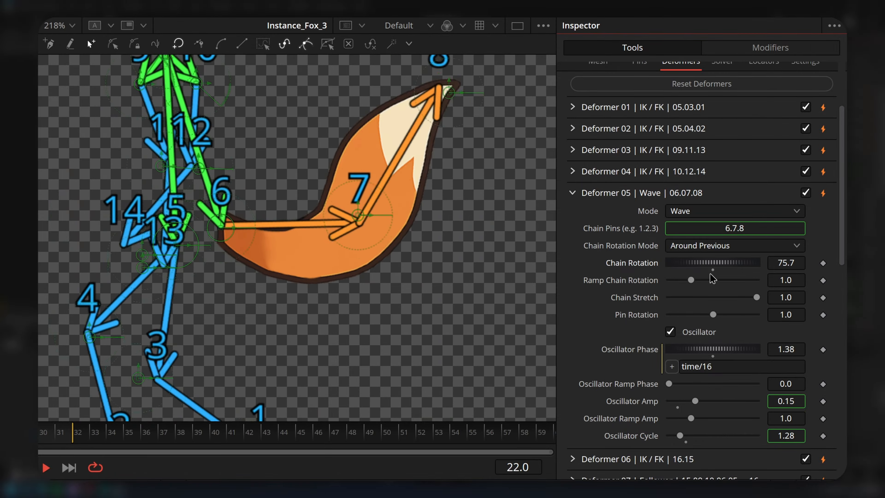
double_click(637, 265)
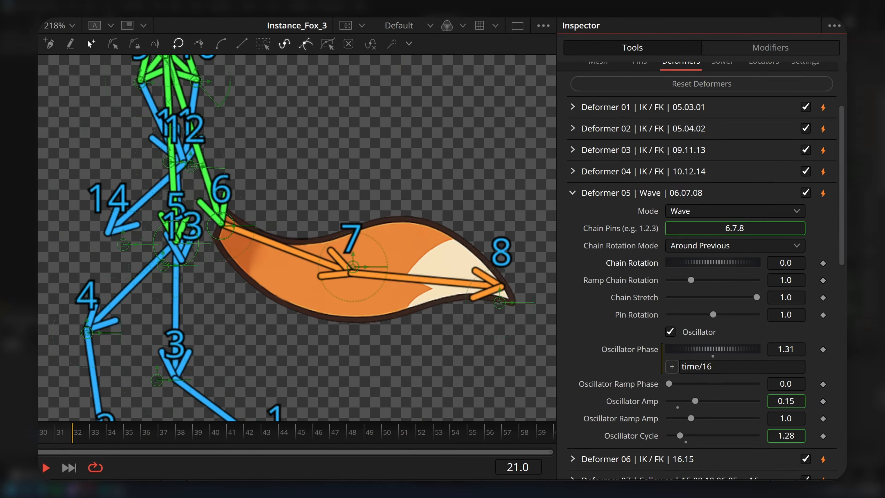
Raise the skeleton's elbow pins 10 and 11 to shoulder height, and move foot pin 1 slightly upward
left_click(296, 488)
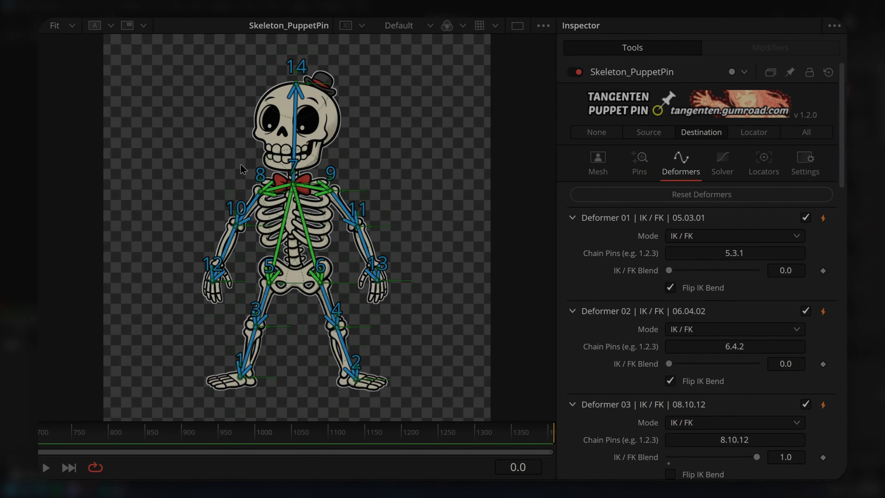
left_click_drag(243, 169, 265, 161)
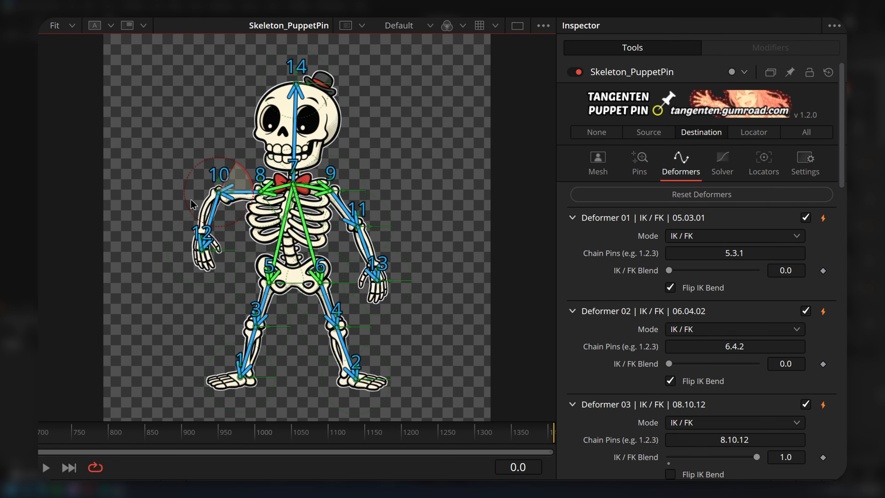
left_click_drag(363, 186, 408, 167)
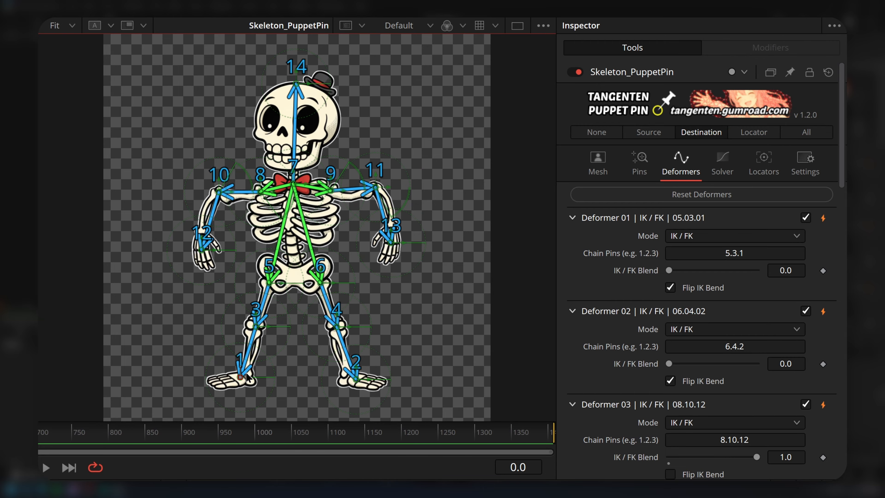
mouse_move(247, 377)
left_mouse_down()
mouse_move(253, 325)
mouse_move(155, 304)
mouse_move(195, 223)
mouse_move(161, 279)
mouse_move(258, 363)
mouse_move(245, 372)
left_mouse_up()
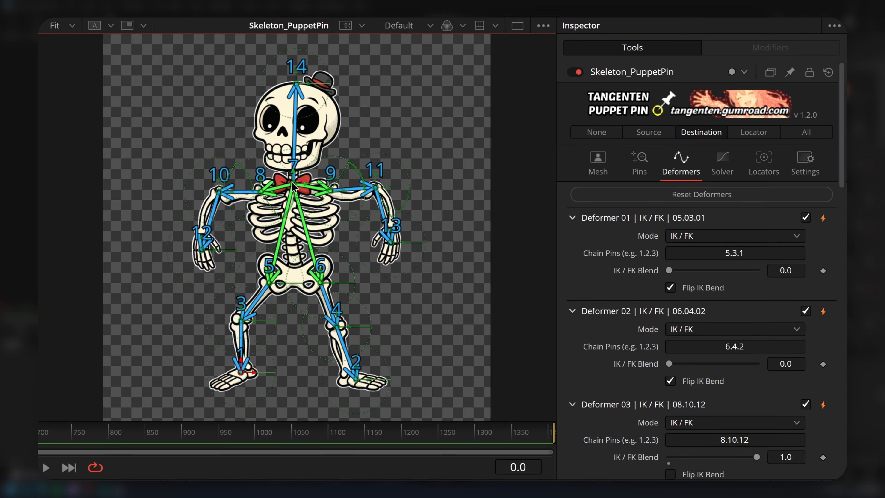
Lower the skeleton's body with chest pin 7 into a crouch, and move foot pin 2 outward to widen the stance
left_click_drag(293, 187, 294, 223)
left_click_drag(295, 254, 309, 298)
left_click_drag(349, 364, 384, 357)
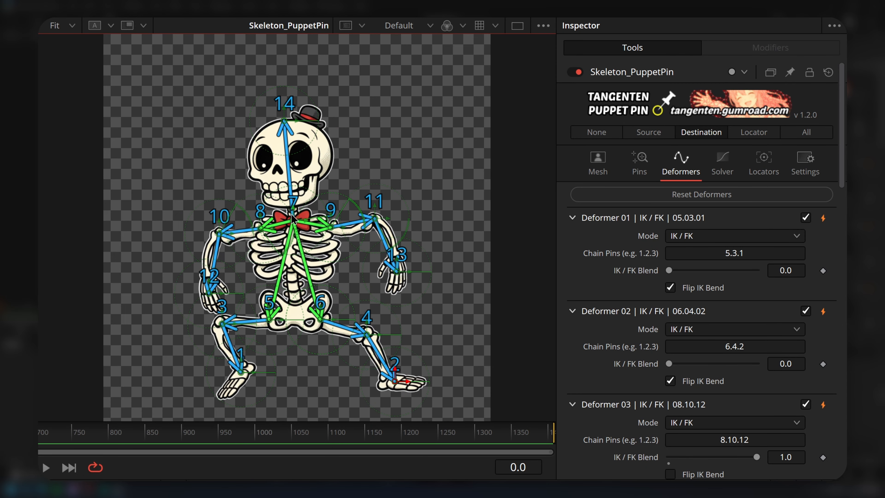
mouse_move(291, 216)
left_mouse_down()
mouse_move(290, 227)
mouse_move(304, 224)
left_mouse_up()
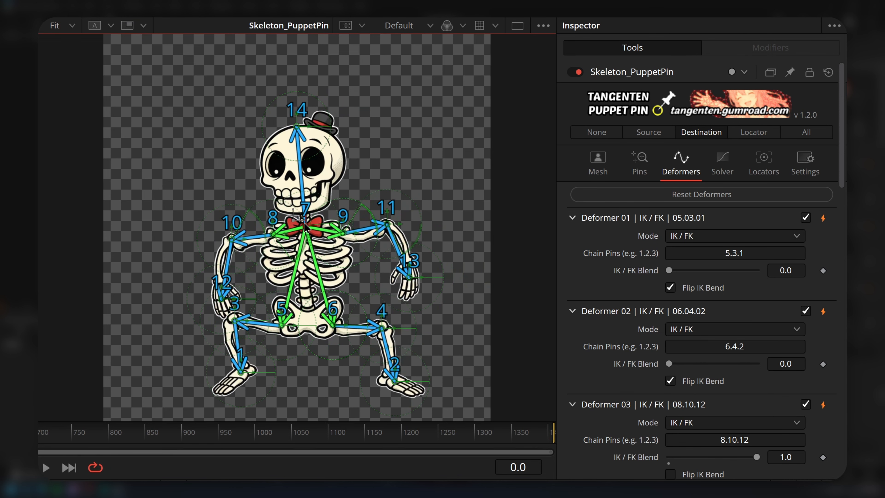
mouse_move(394, 202)
left_mouse_down()
mouse_move(342, 204)
mouse_move(391, 202)
left_mouse_up()
left_click_drag(404, 269, 408, 333)
left_click_drag(370, 210, 333, 204)
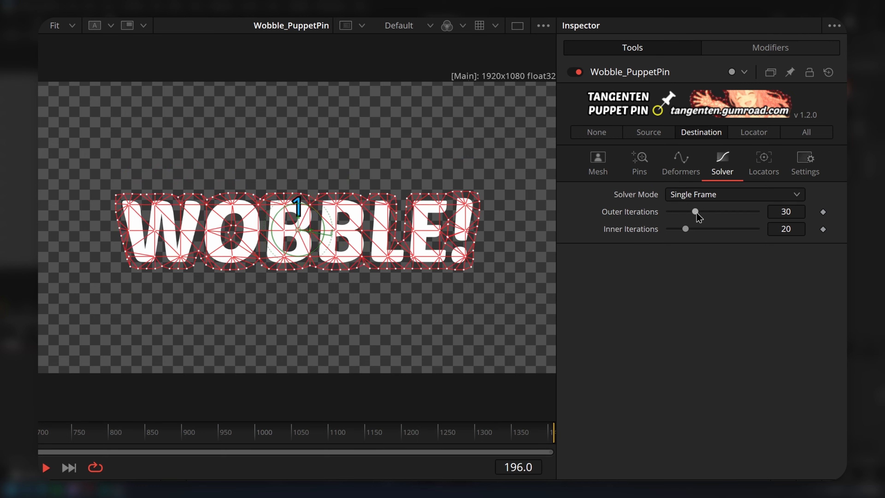
Switch the WOBBLE! text's solver to Multi Frame, try 3 outer and 6 inner iterations, and restore both to 15
left_click_drag(696, 211, 757, 212)
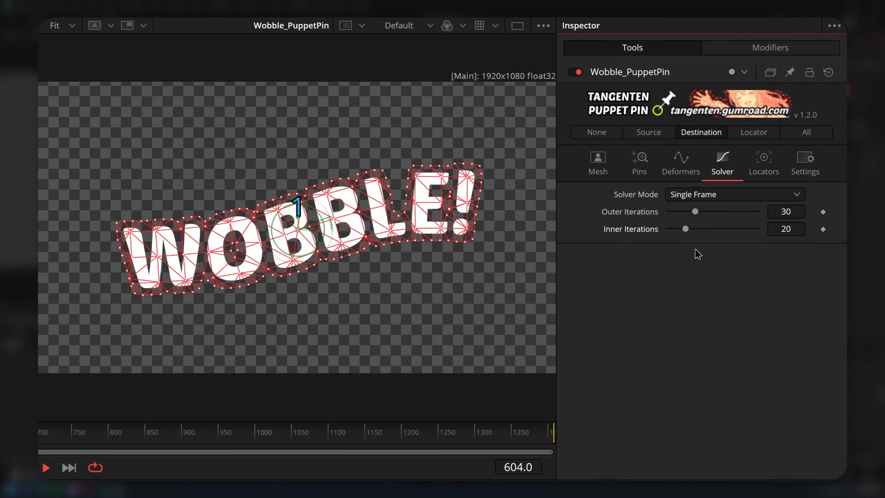
left_click(782, 201)
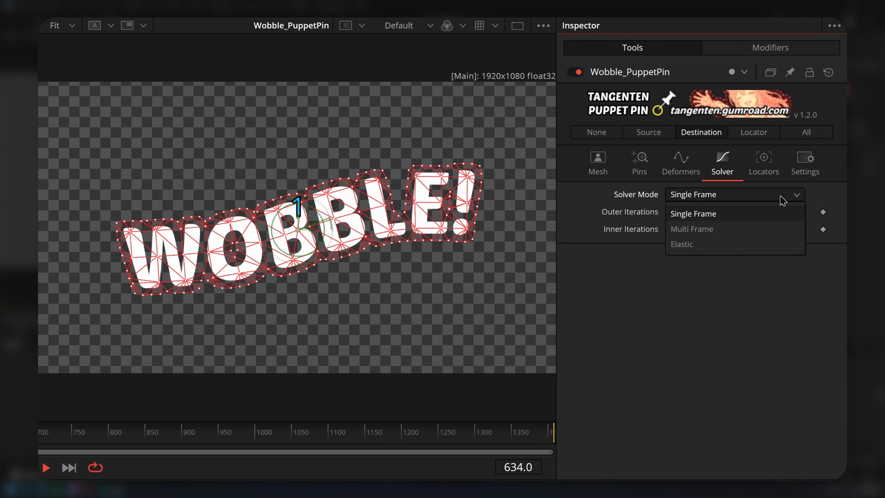
left_click(751, 230)
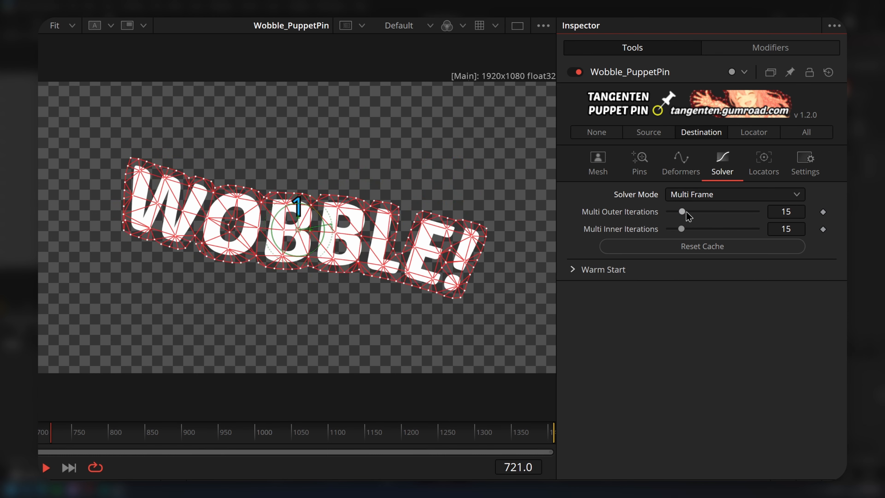
mouse_move(689, 215)
left_mouse_down()
mouse_move(703, 213)
mouse_move(675, 220)
left_mouse_up()
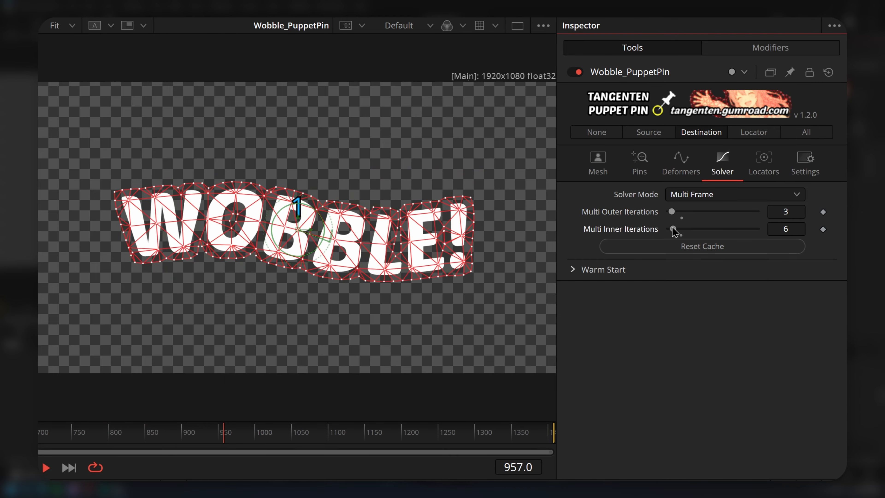
left_click_drag(672, 212, 678, 211)
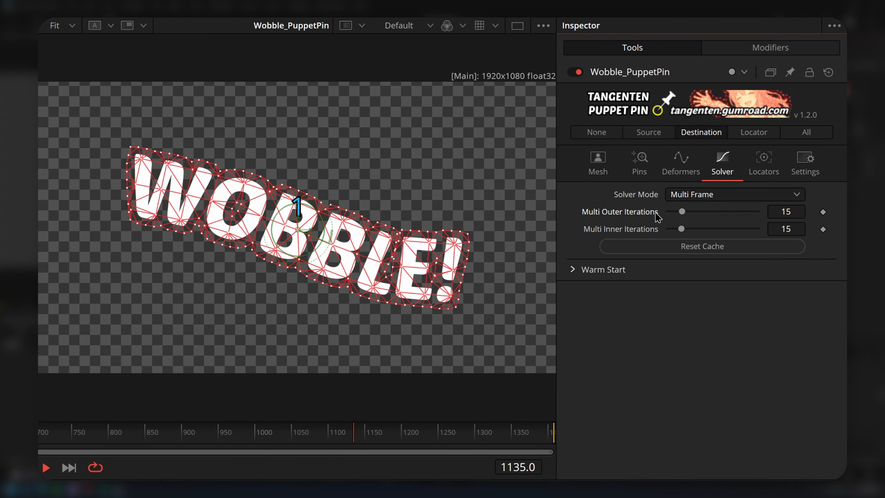
Switch the WOBBLE! text's solver to Elastic with 11 outer and 7 inner iterations, and adjust its stiffness and damping
left_click(742, 204)
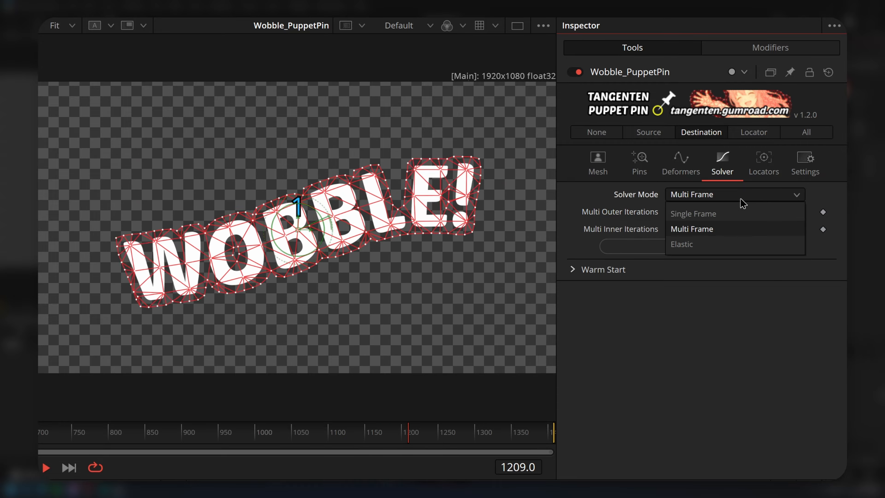
left_click(769, 245)
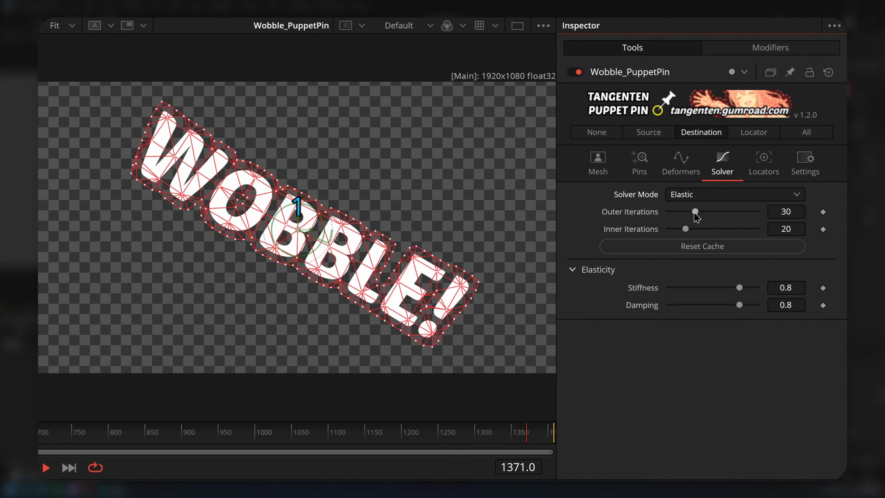
left_click_drag(695, 213, 671, 214)
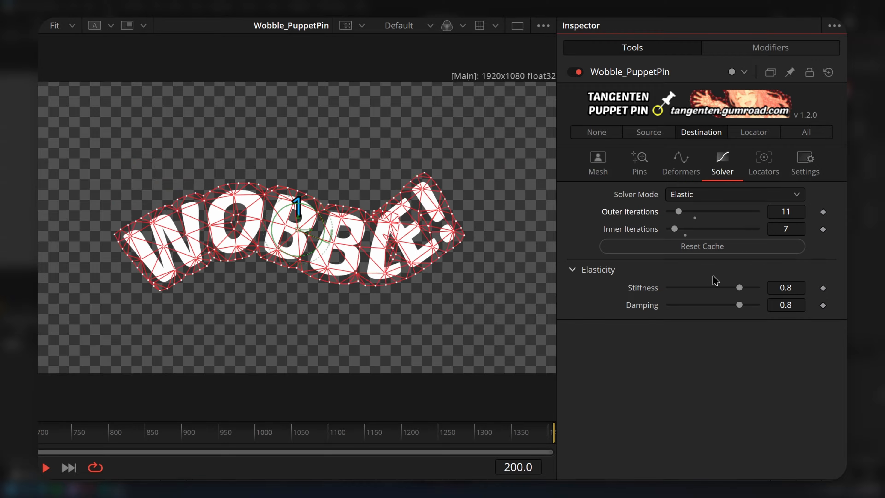
left_click_drag(703, 285, 740, 306)
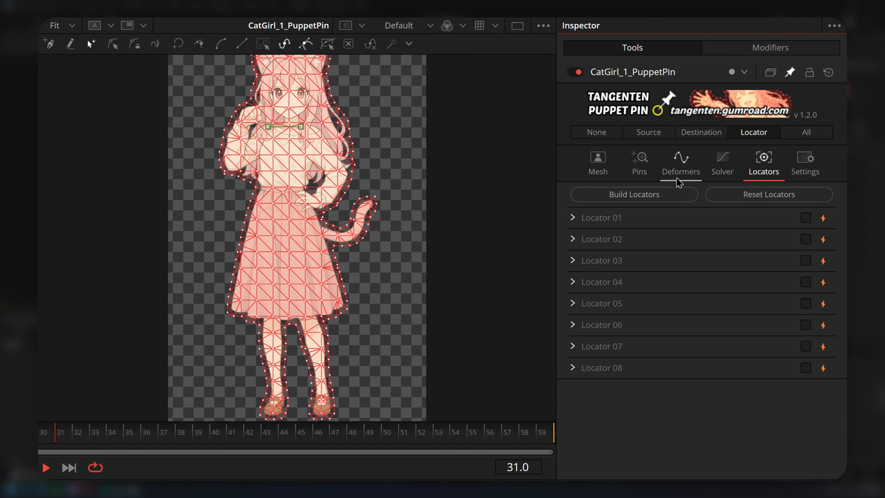
Enable Locator 01 in Vertex mode just above the cat girl's mouth, build the locators, and show the destination pins
left_click(577, 217)
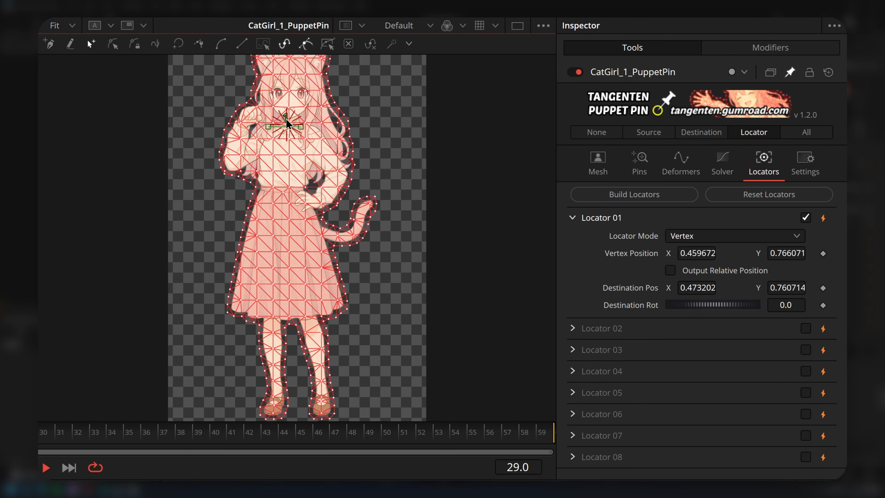
scroll(289, 105, "up", 5)
scroll(290, 105, "up", 5)
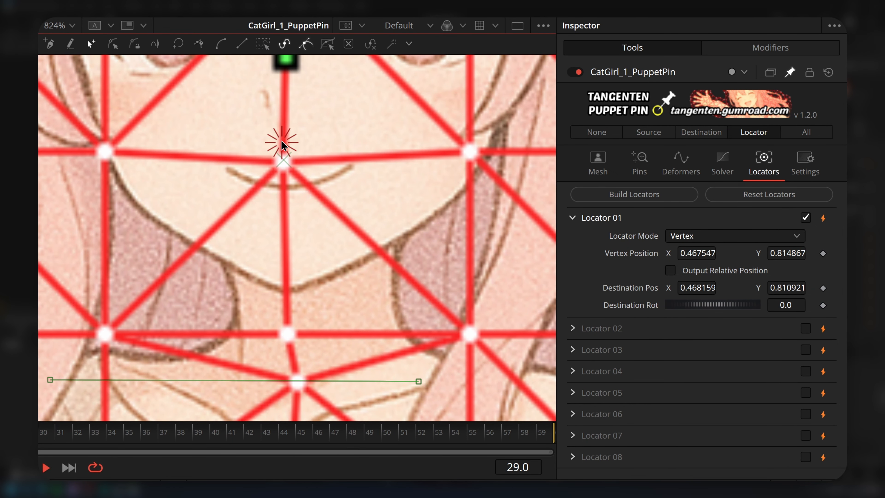
left_click(660, 201)
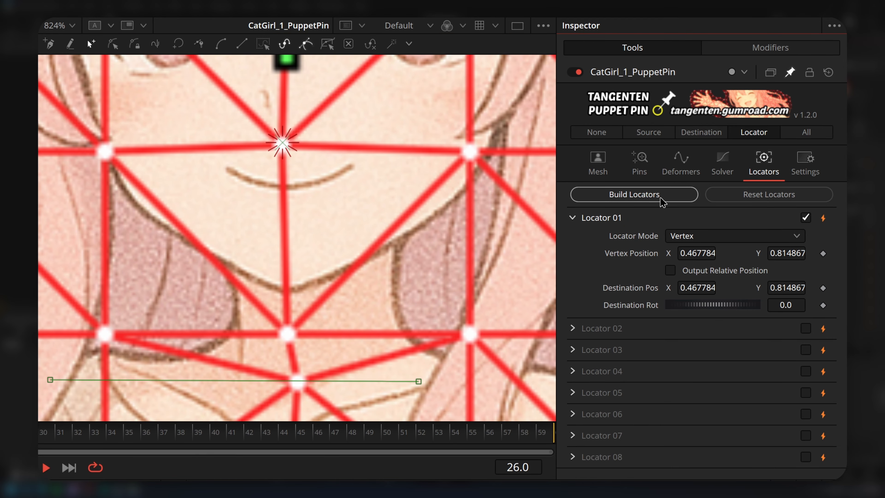
left_click(702, 137)
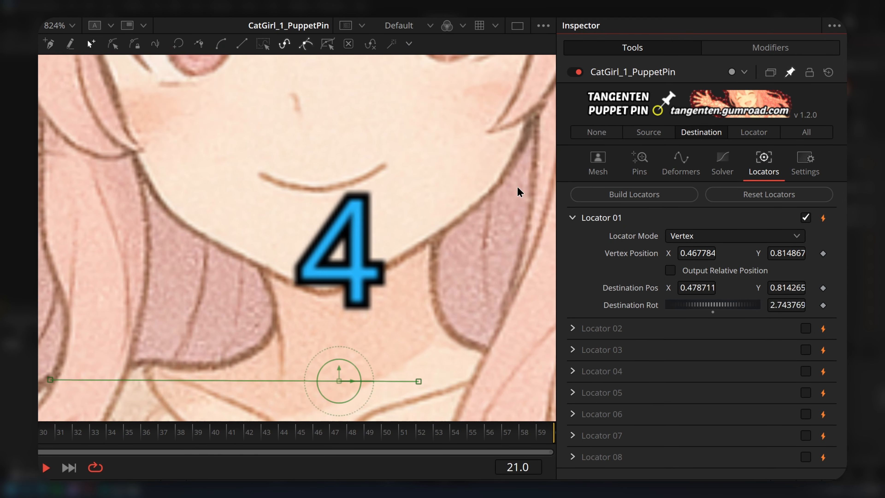
left_click(422, 223)
key("ctrl+f")
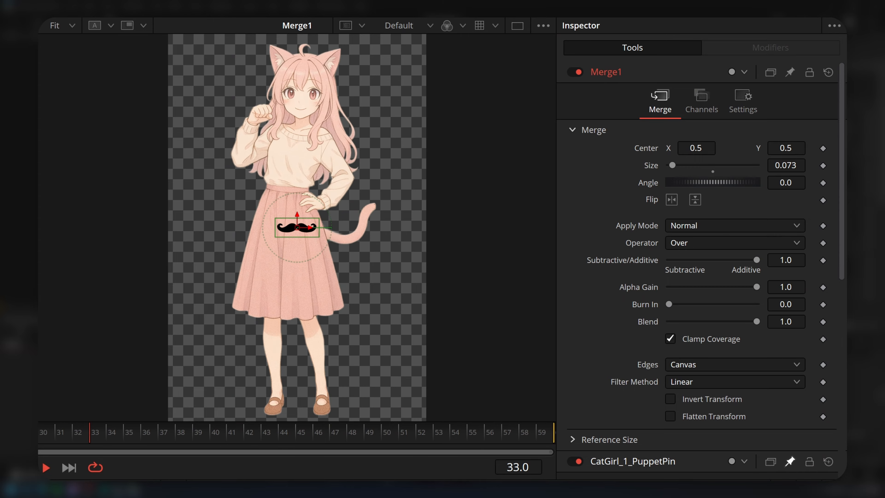
Link the mustache merge's Center and Angle through expressions to Locator01DstPos and Locator01DstRot of CatGirl_1_PuppetPin
right_click(651, 150)
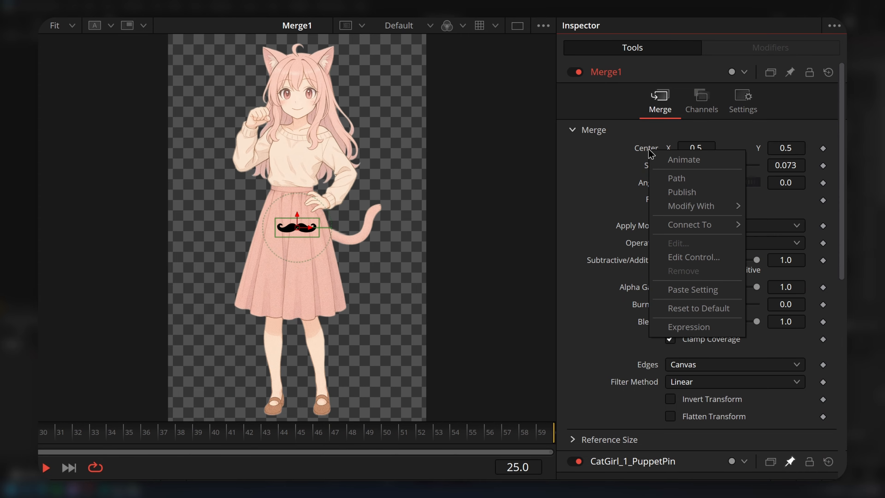
left_click(702, 291)
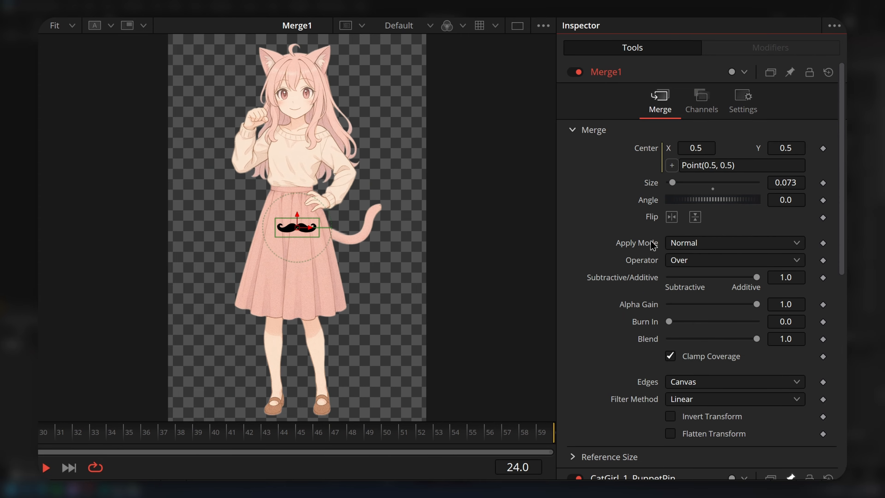
right_click(649, 201)
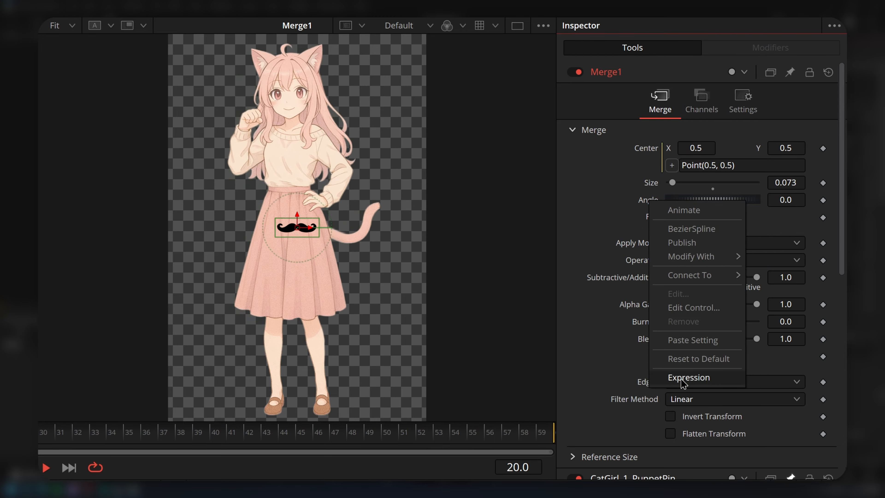
left_click(689, 377)
left_click_drag(672, 165, 630, 354)
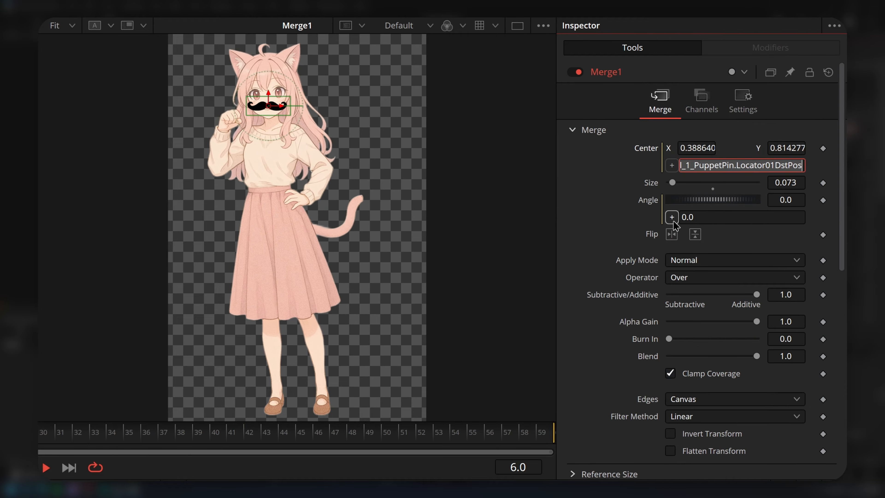
left_click_drag(672, 217, 629, 318)
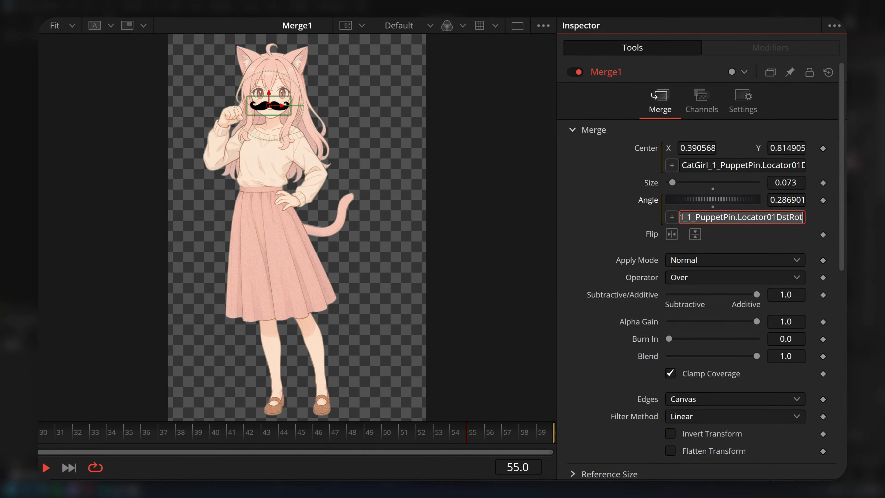
left_click(193, 209)
left_click_drag(274, 120, 261, 155)
scroll(261, 159, "up", 5)
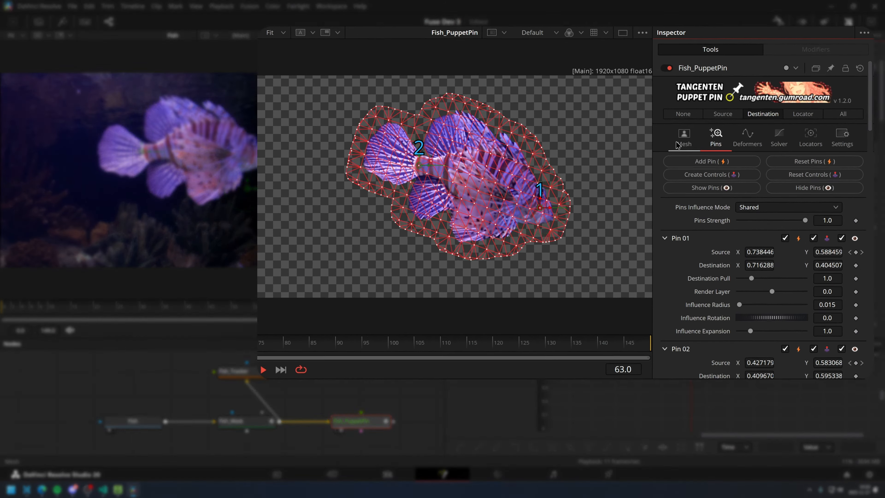
Set Always Display Mesh to No for the fish, and lower destination pin 2 at the tail base to about 0.400, 0.394
left_click(719, 126)
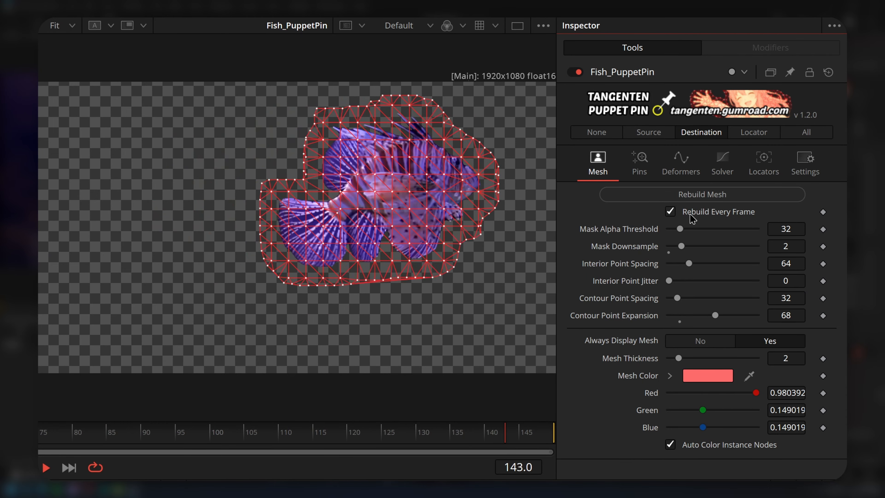
left_click(700, 342)
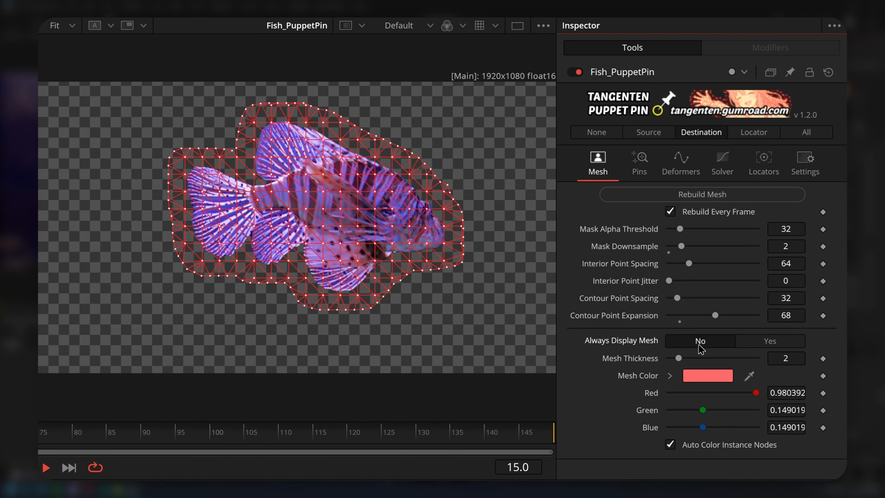
left_click(639, 168)
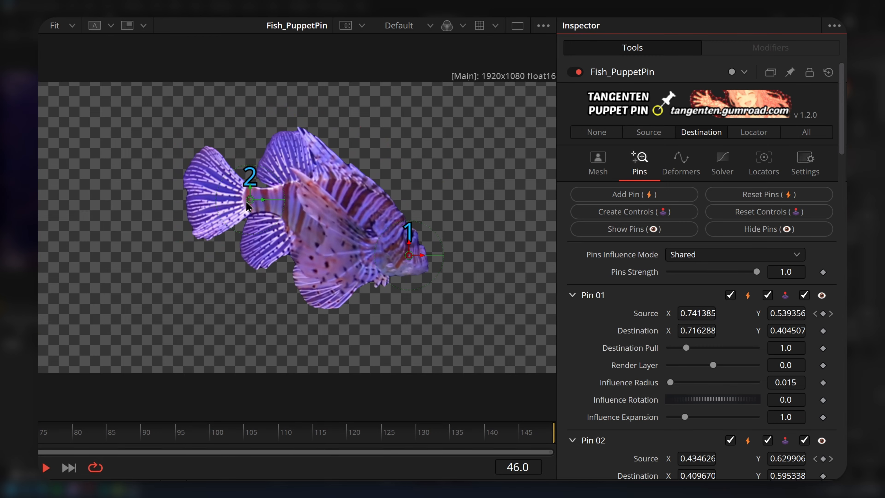
left_click_drag(250, 199, 242, 261)
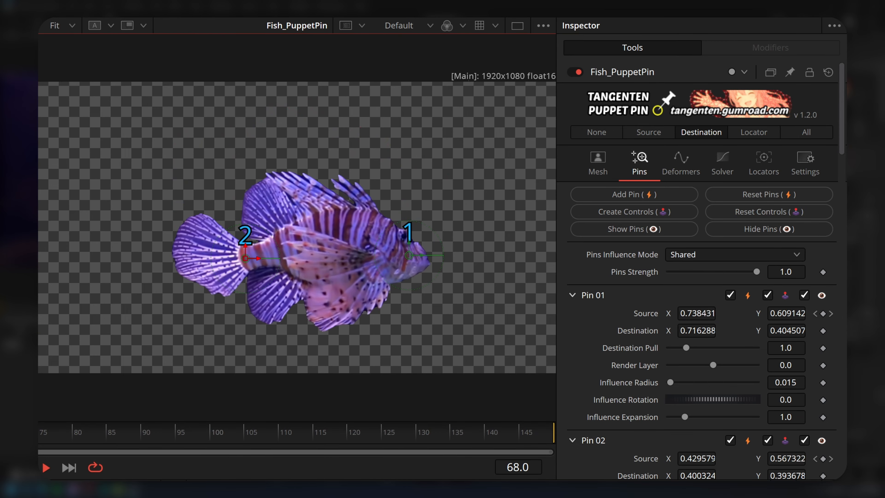
Show Fish_Mask and Fish_Tracker in turn in the first viewer to examine the tracked paths, and return to Fish_PuppetPin's pin settings
left_click(249, 425)
key("1")
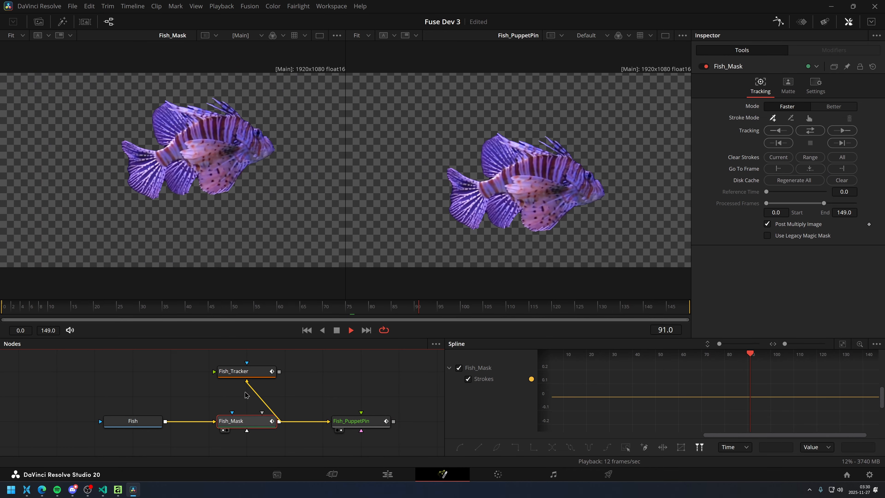
left_click(253, 373)
key("1")
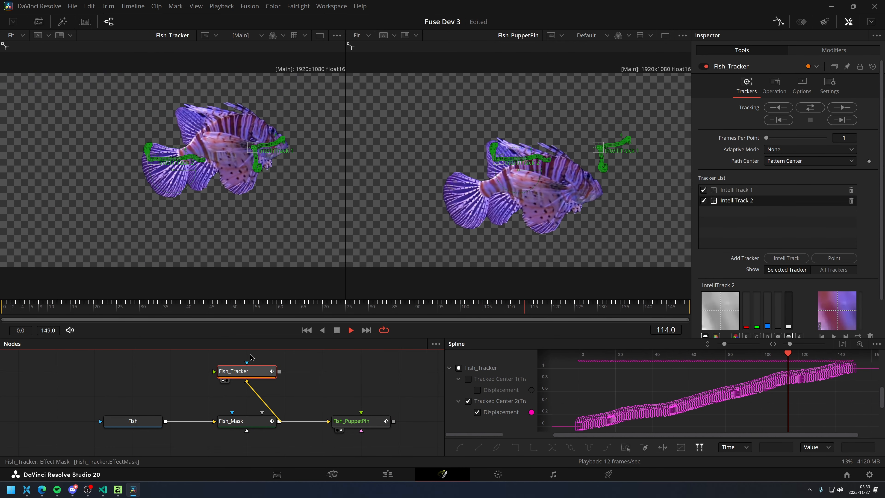
scroll(253, 159, "up", 3)
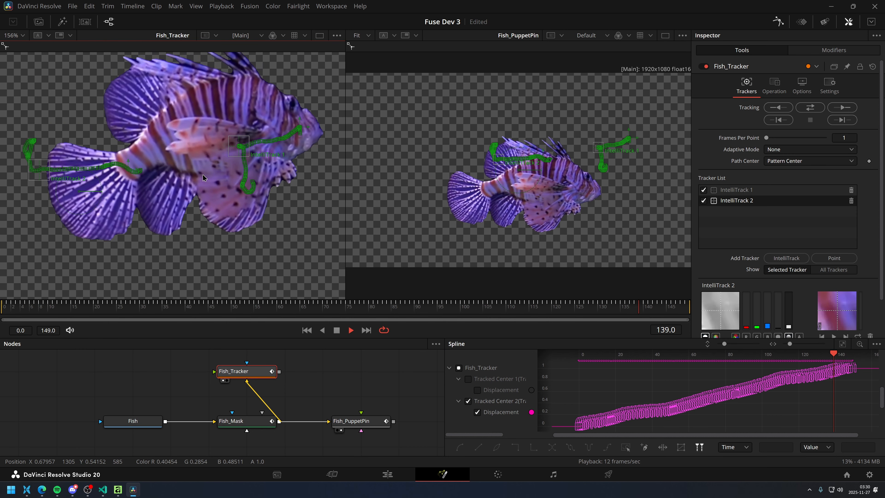
left_click(352, 421)
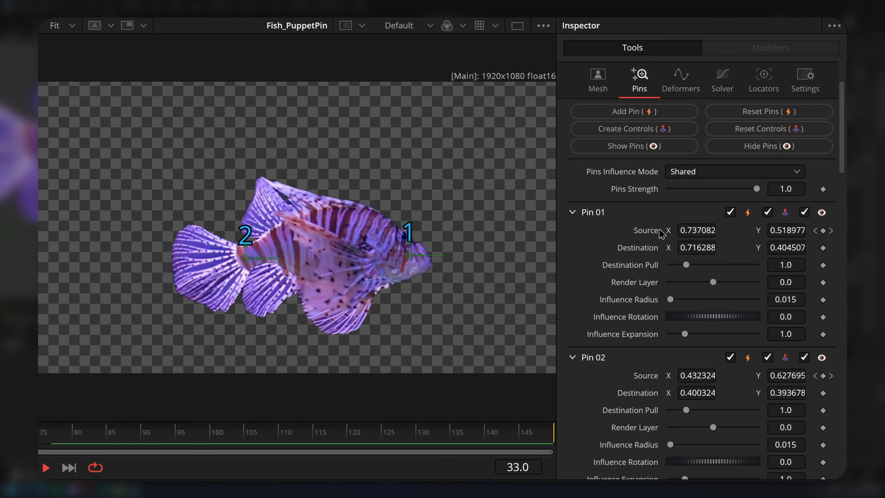
Examine the modifier options on the Source positions of the fish's Pin 01 and Pin 02 to check their Fish_Tracker connection
right_click(657, 233)
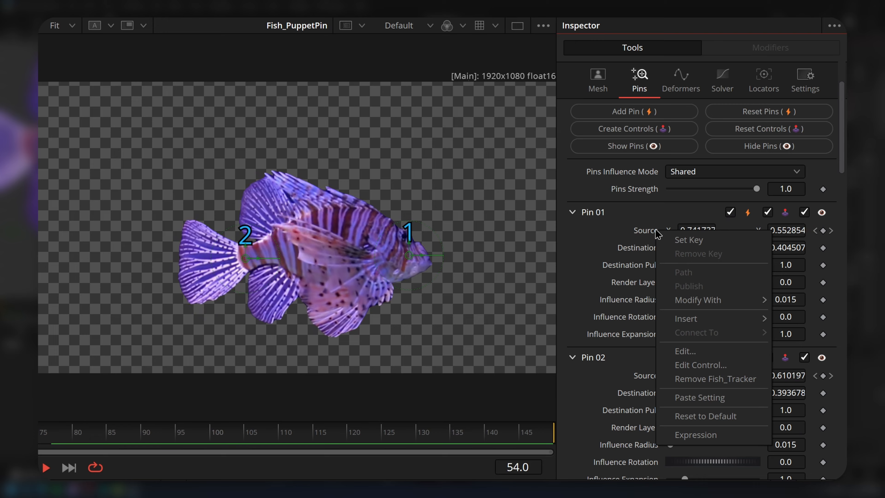
right_click(639, 375)
left_click(618, 388)
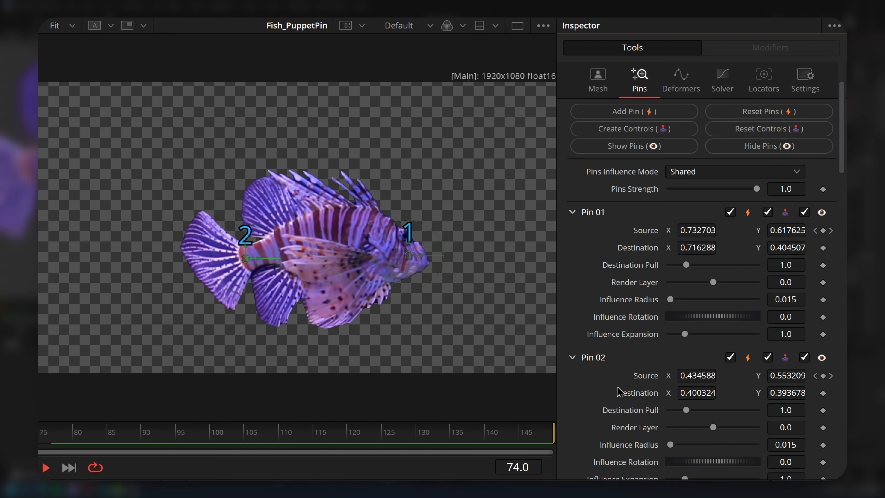
right_click(635, 379)
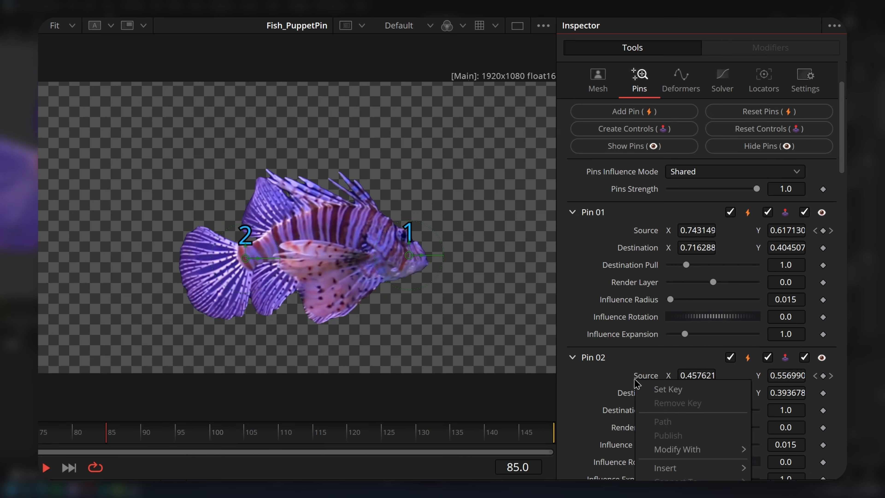
left_click(602, 393)
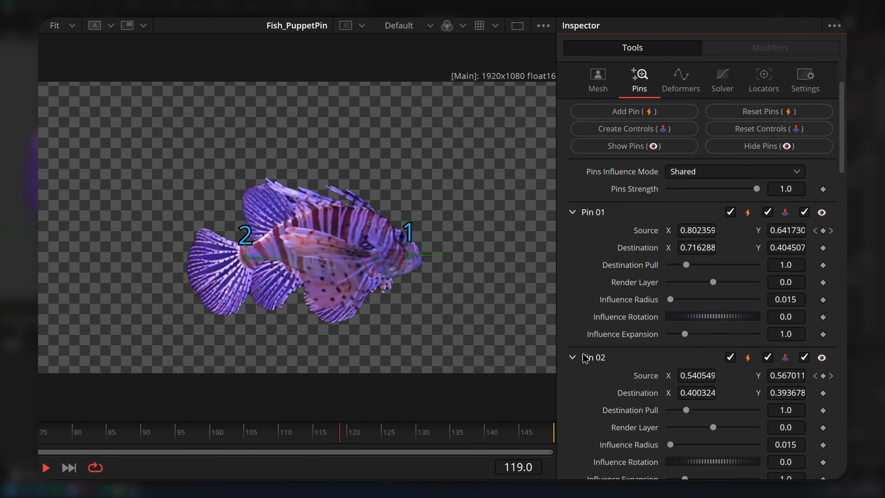
scroll(586, 357, "up", 3)
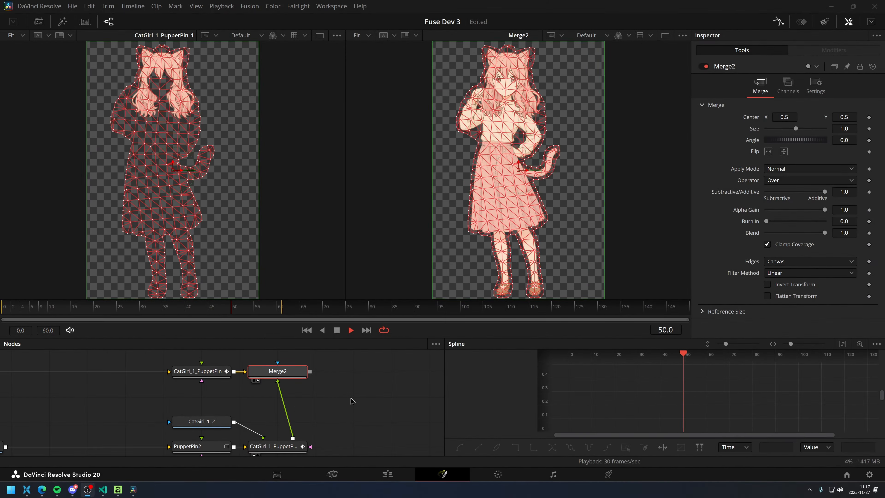
Show PuppetPin2 in the first viewer to examine the wave deformers on the cat girl's two hair strands
left_click_drag(297, 404, 301, 395)
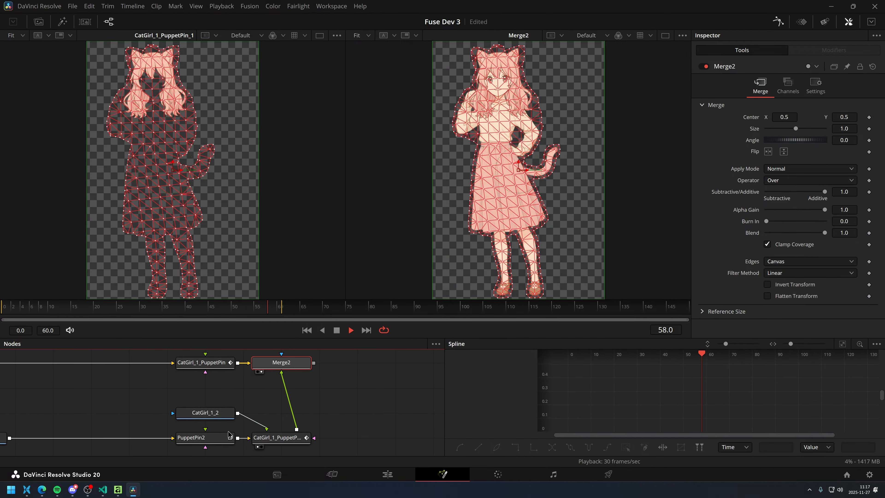
left_click(213, 441)
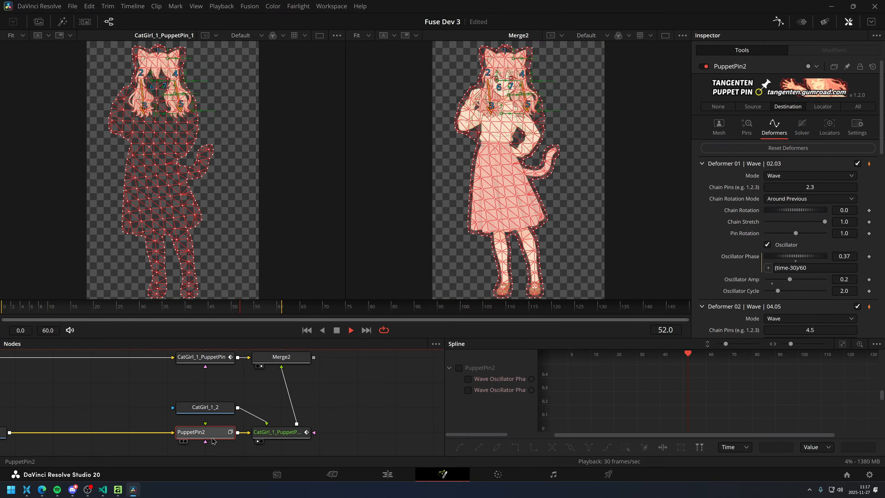
scroll(171, 95, "up", 3)
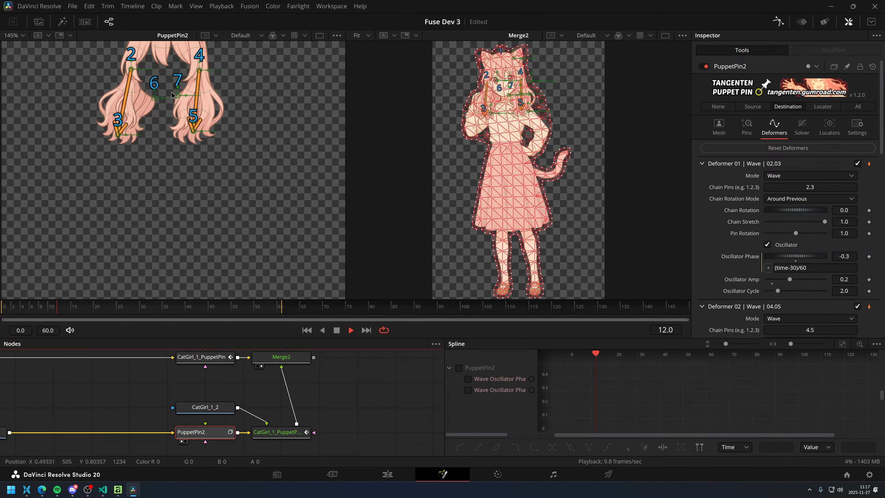
scroll(177, 146, "up", 2)
scroll(181, 177, "down", 2)
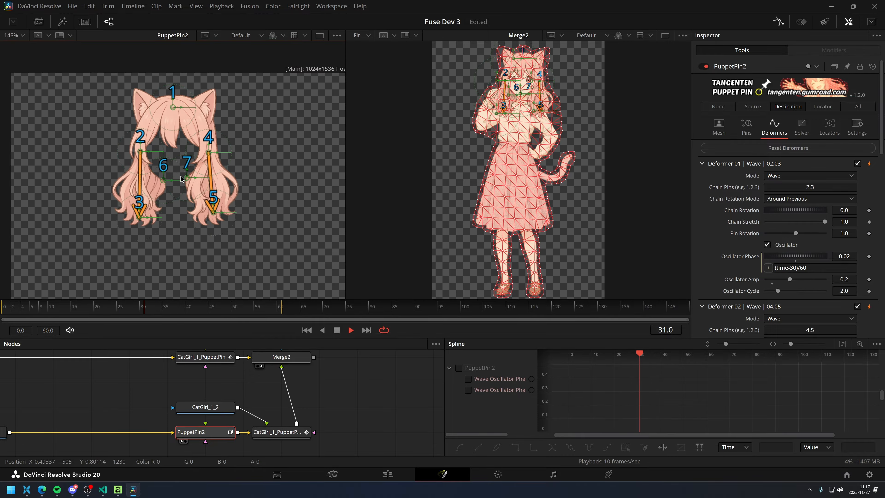
Show CatGirl_1_PuppetPin_1 and CatGirl_1_PuppetPin in turn in the first viewer to compare the hair and body deformation
left_click(278, 433)
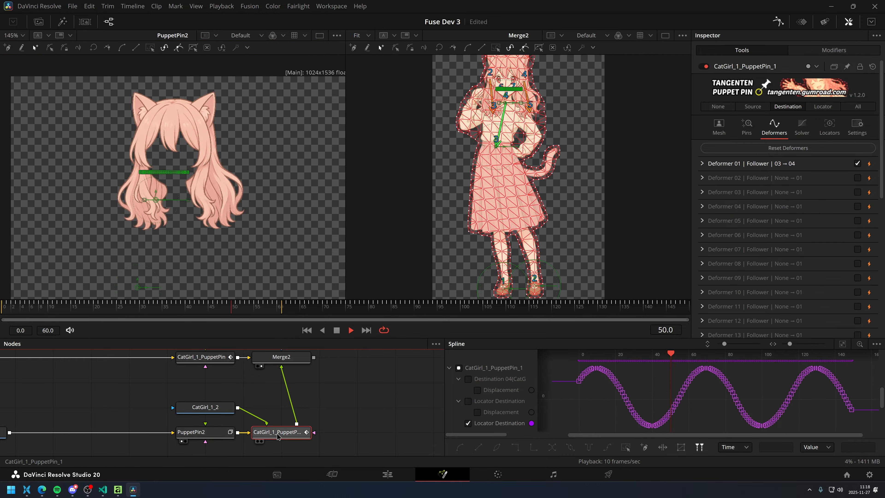
key("1")
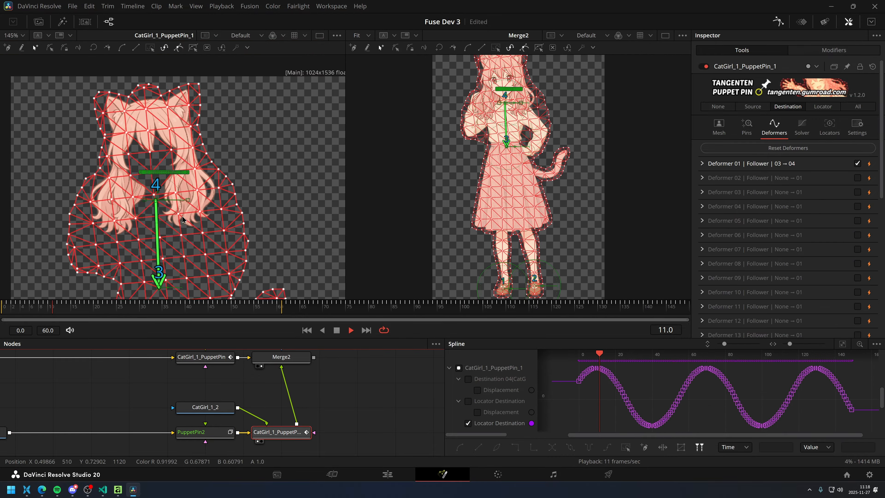
left_click(214, 362)
key("1")
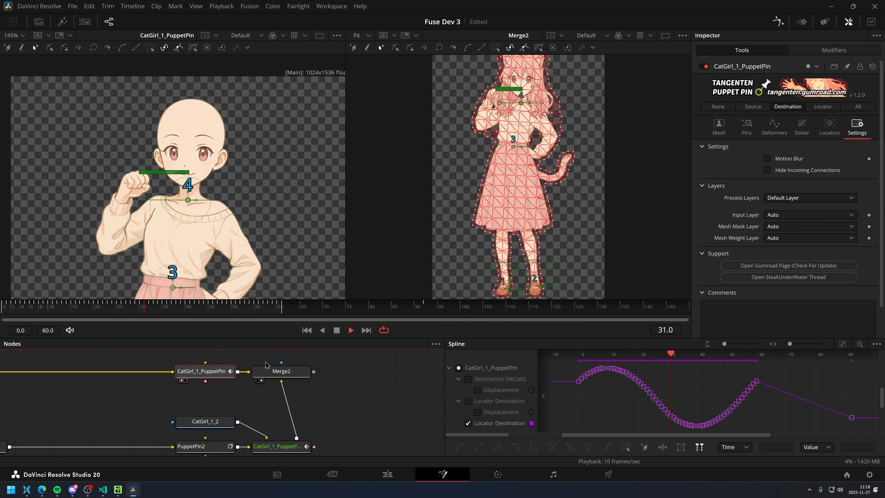
left_click(155, 398)
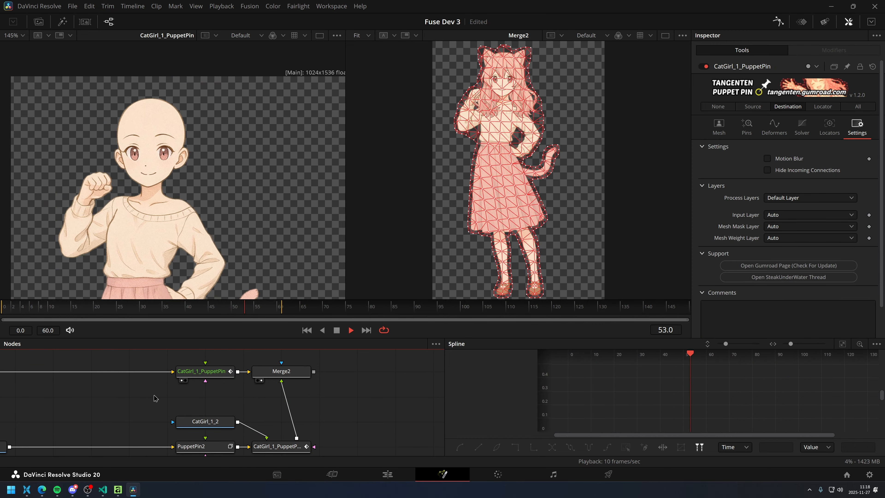
left_click(204, 372)
key("space")
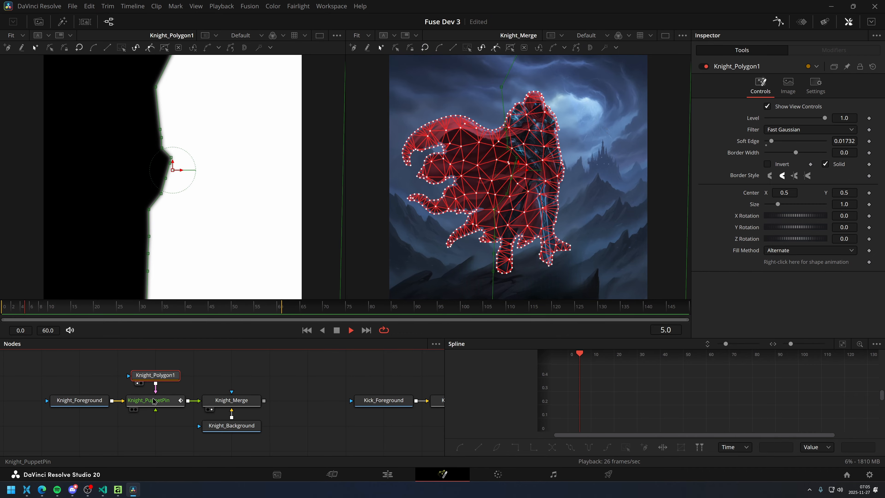
Inspect Knight_PuppetPin's wave deformers on the cape and the Knight_Polygon1 mask connected to the node
left_click(154, 400)
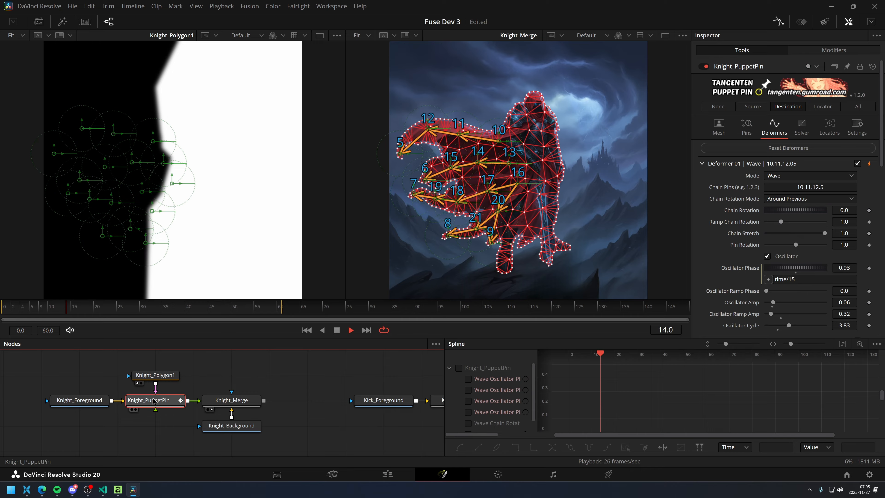
left_click(162, 375)
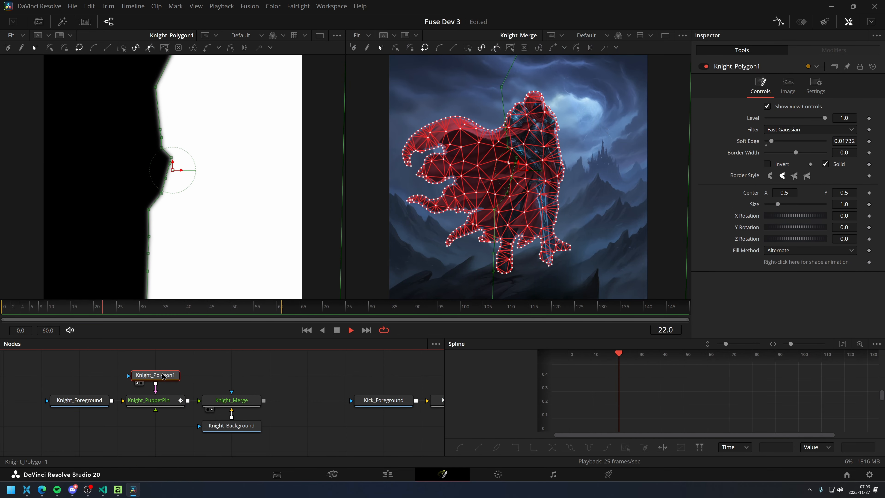
left_click_drag(163, 377, 248, 367)
scroll(281, 377, "up", 3)
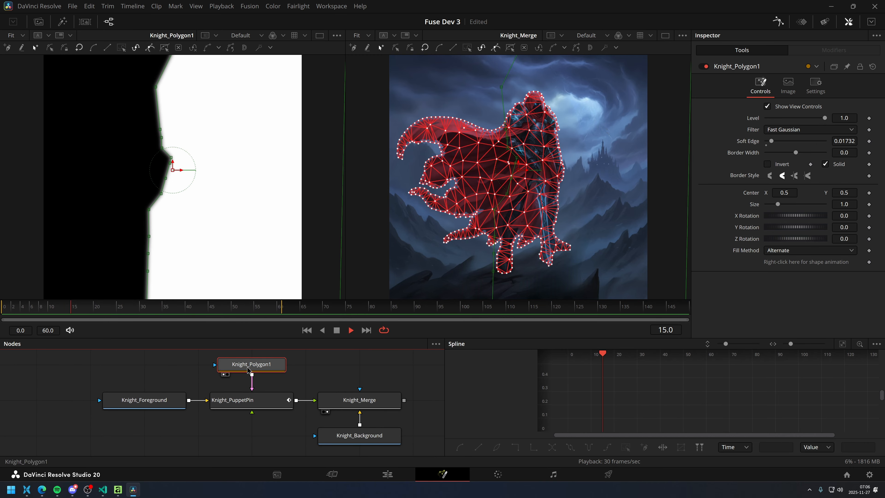
Disable and re-enable Knight_Polygon1 to compare the knight's animation with and without the mask, and return to Knight_PuppetPin
key("ctrl+p")
key("ctrl+p")
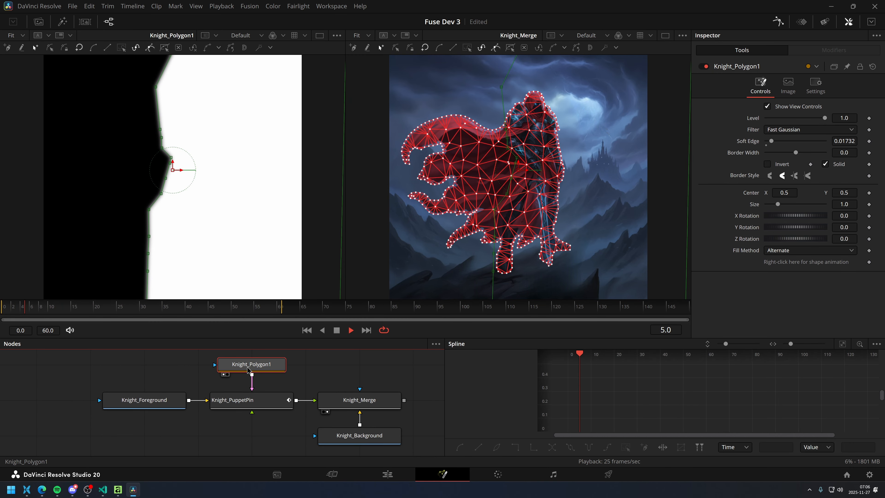
key("ctrl+p")
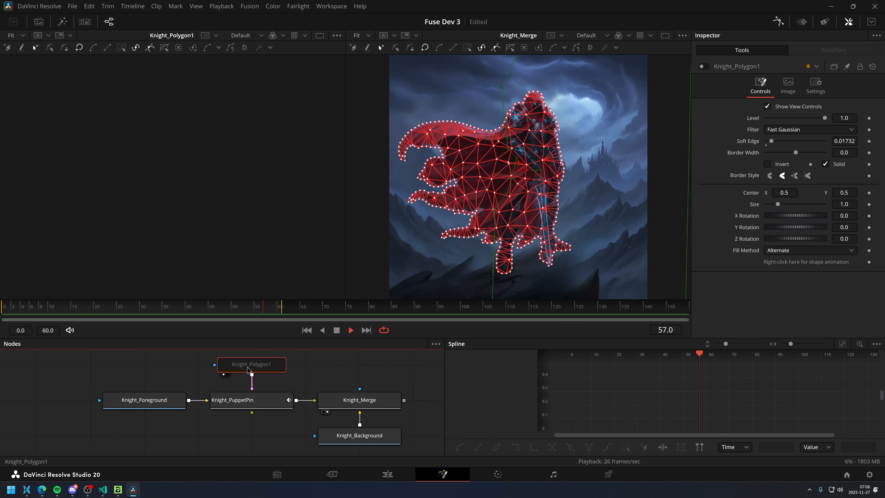
key("ctrl+p")
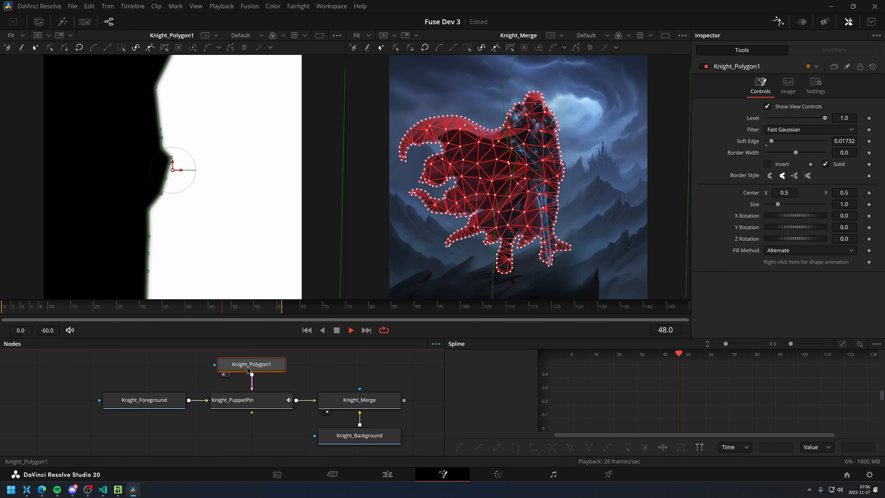
left_click(252, 401)
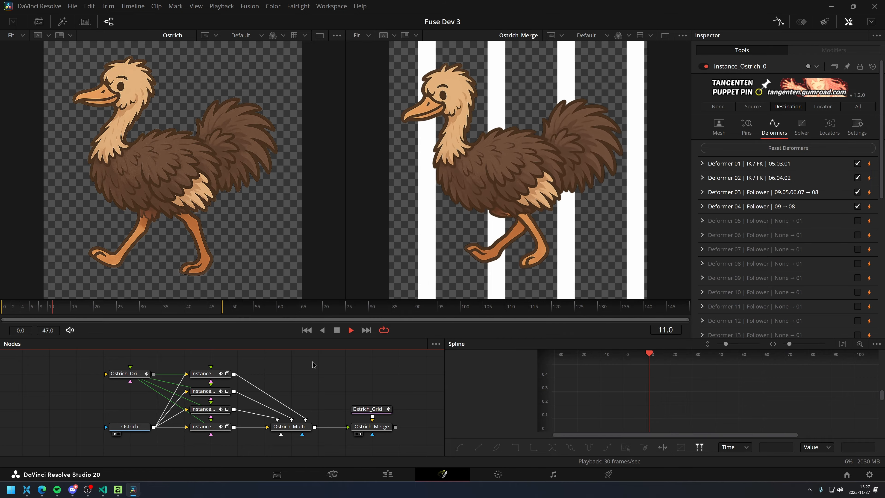
Show Instance_Ostrich_0 in the first viewer to examine the ostrich's IK / FK and Follower deformers
left_click(205, 373)
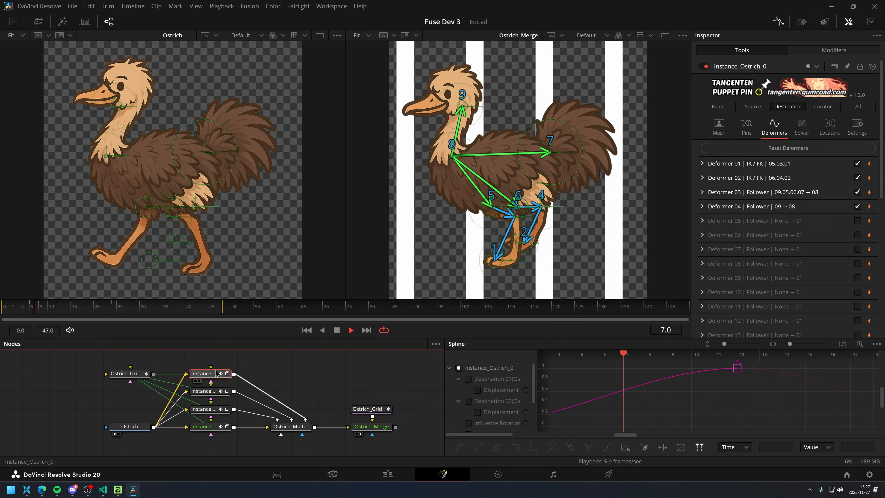
key("1")
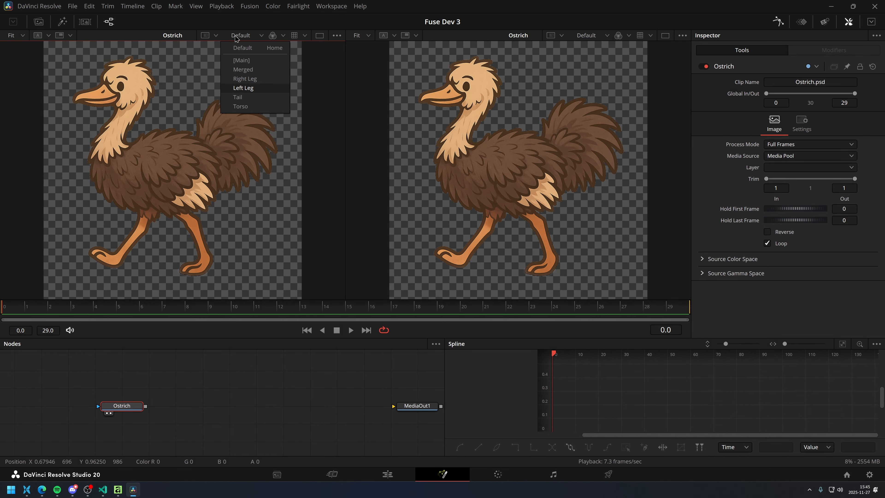
View the Torso, Tail, Left Leg and Right Leg layers of Ostrich.psd in turn in the first viewer, and return to the Default layer
key("Return")
left_click(236, 36)
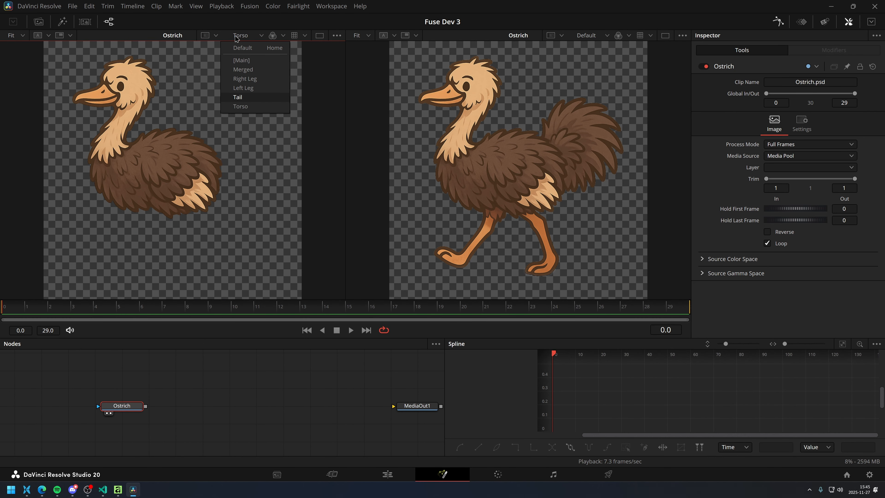
key("Return")
left_click(236, 36)
key("Up")
key("Return")
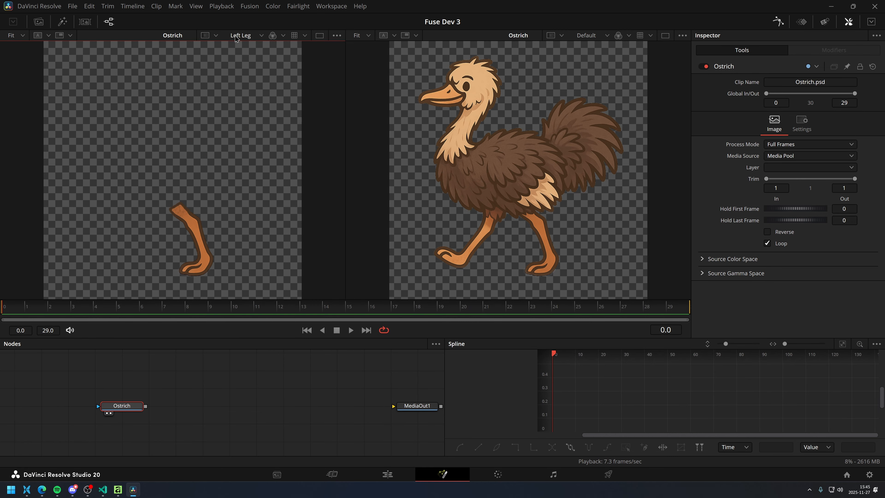
left_click(237, 36)
key("Return")
left_click(237, 36)
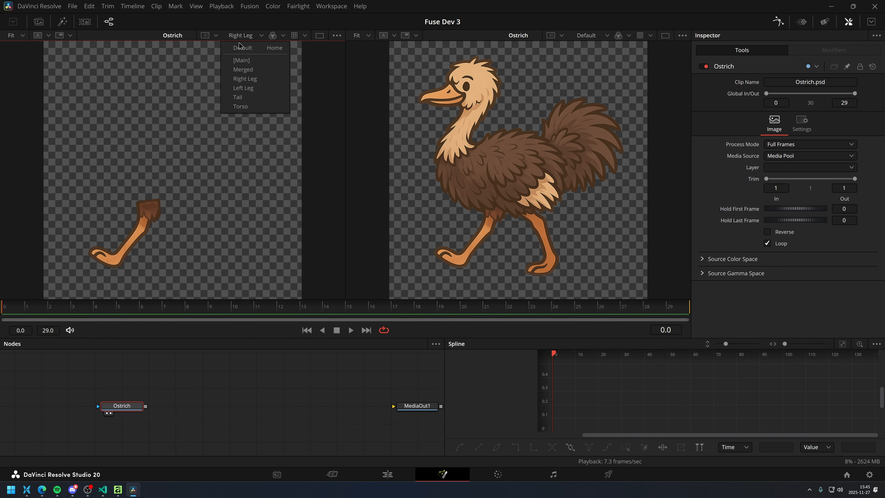
left_click(242, 48)
Switch to the ostrich document in Affinity, and hide and re-show the Torso, Tail, Left Leg and Right Leg layers to examine them
left_click(118, 489)
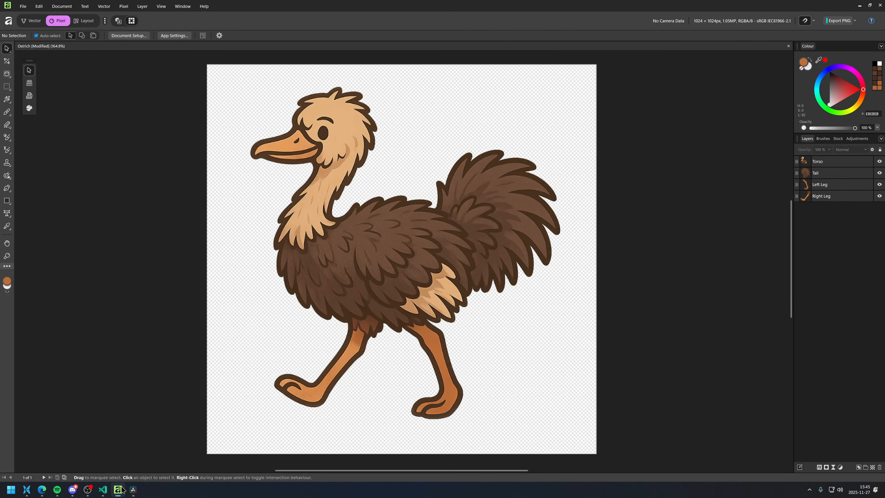
left_click(879, 161)
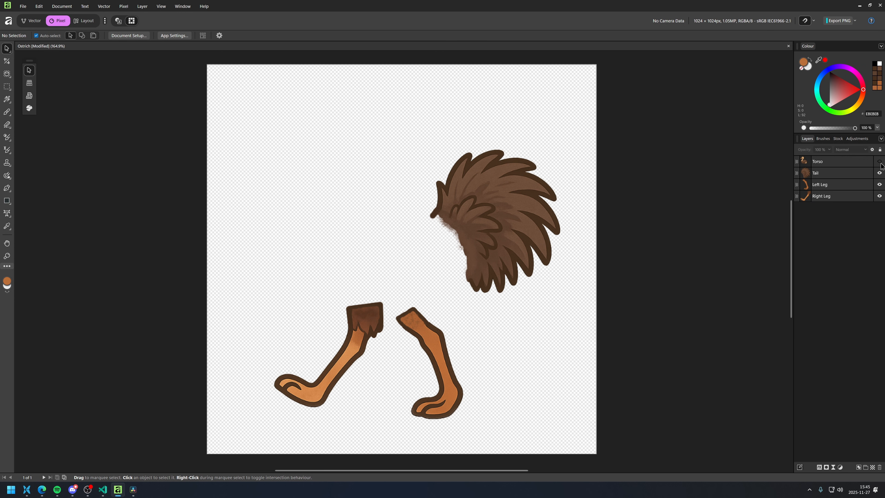
left_click(879, 173)
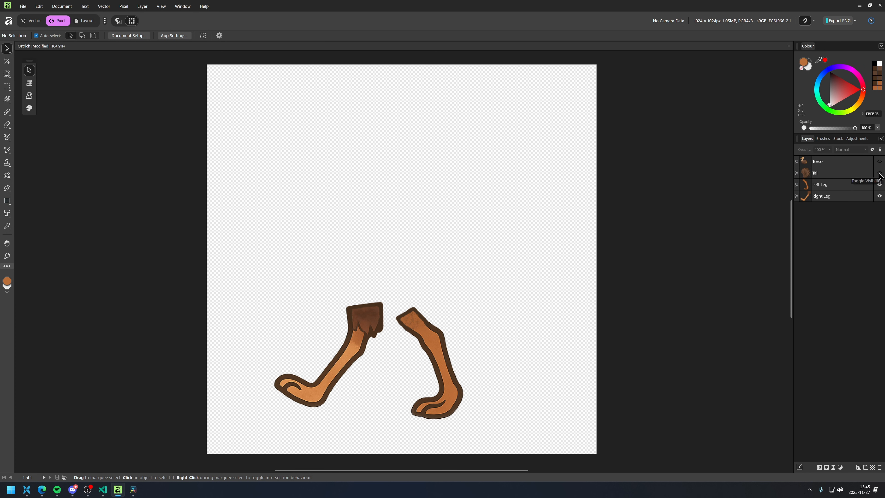
left_click(880, 185)
left_click(880, 195)
left_click(880, 196)
left_click(880, 184)
left_click(880, 173)
left_click(879, 161)
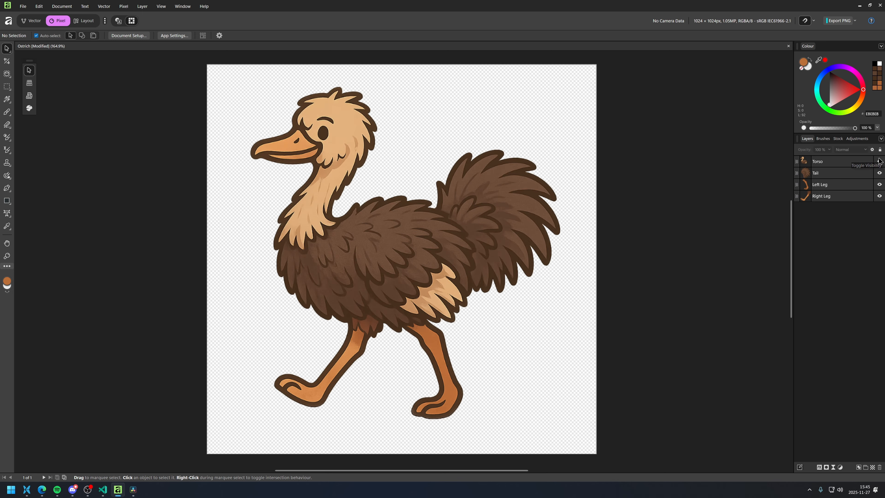
Switch back to DaVinci Resolve, add a Puppet Pin node next to the Ostrich node, and rename it Ostrich_Driver
left_click(134, 491)
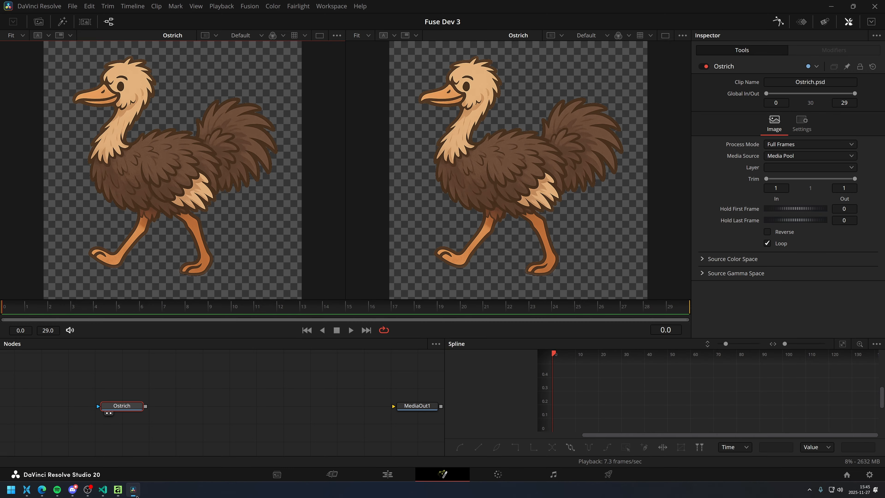
left_click(221, 388)
key("shift+space")
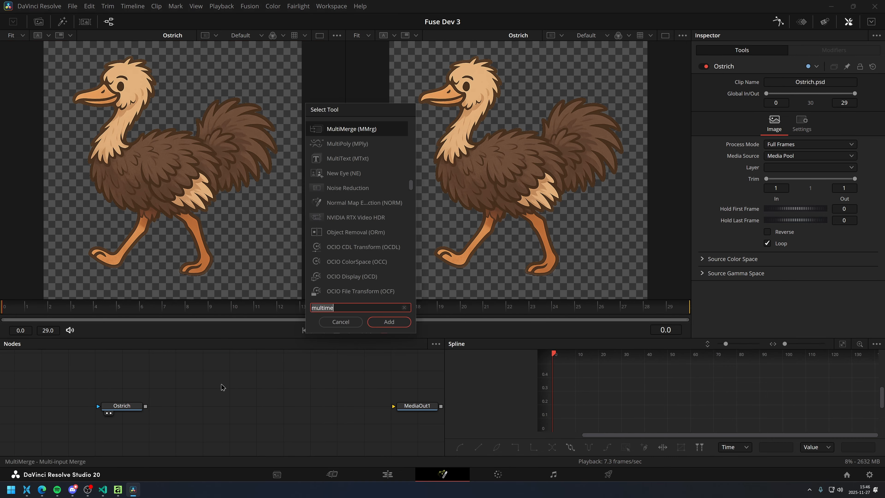
type("puppetpin")
key("Return")
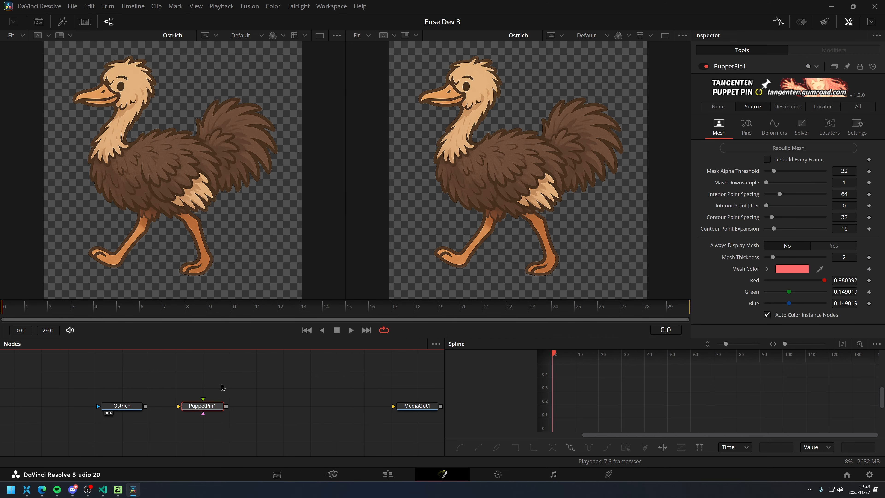
key("F2")
type("Ostrich_Driver")
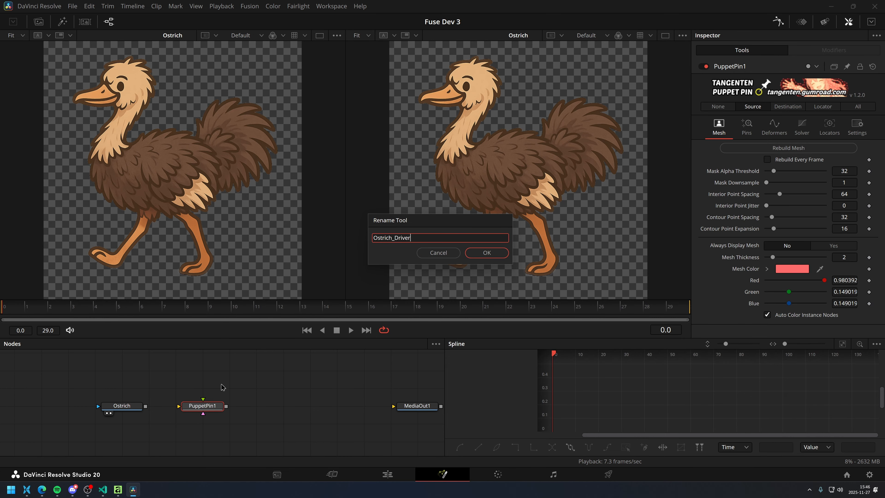
key("Return")
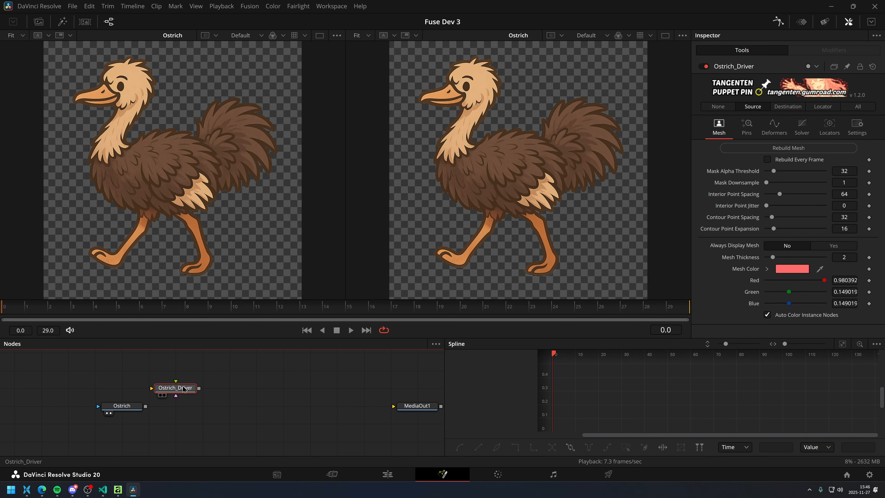
Place Ostrich_Driver above the Ostrich node, copy it, and paste an instance of it beside the original
left_click_drag(184, 389, 125, 395)
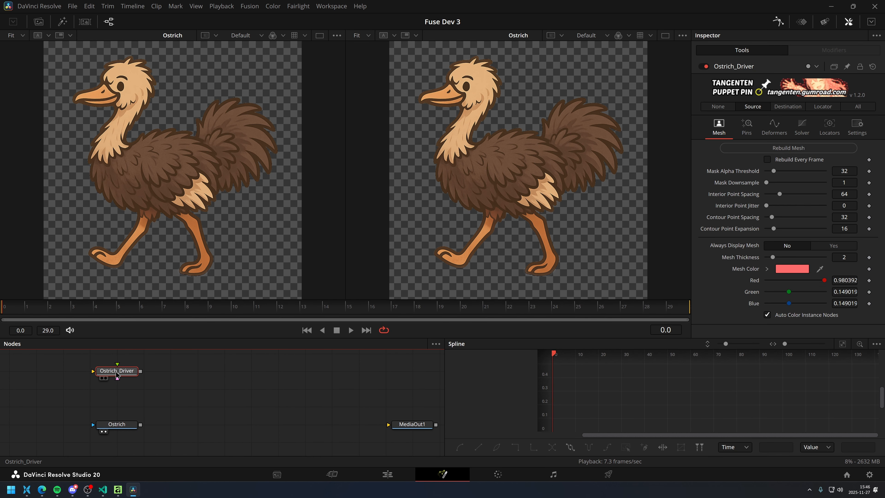
right_click(117, 375)
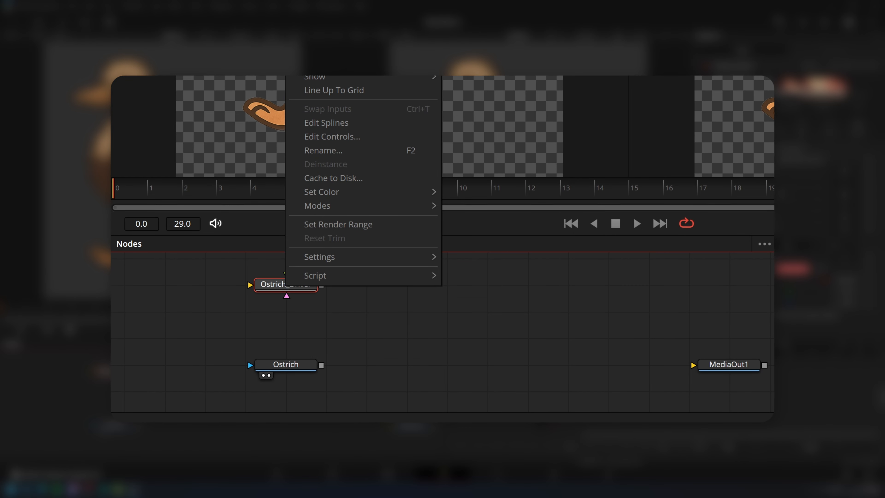
left_click(324, 66)
right_click(416, 283)
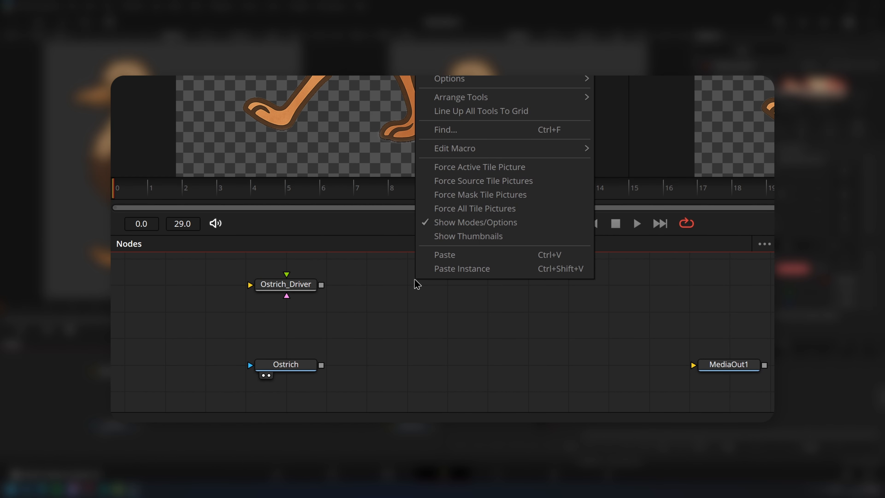
left_click(453, 269)
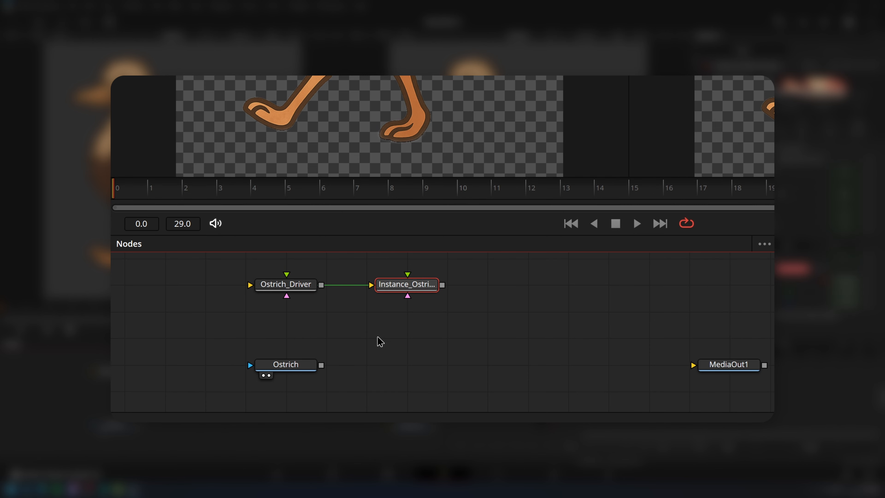
Paste three more Ostrich_Driver instances in a column under the first, and connect the Ostrich node's output to all four instances
right_click(408, 332)
left_click(419, 318)
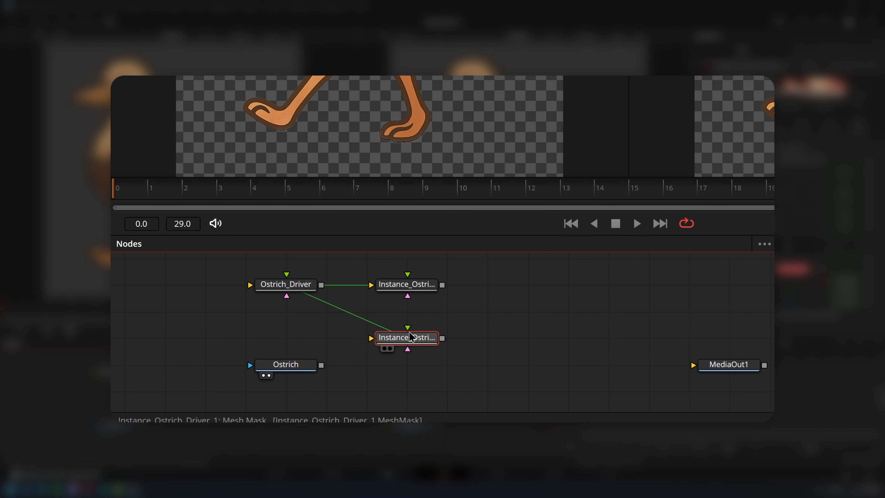
left_click_drag(408, 323, 408, 312)
right_click(403, 347)
left_click(422, 339)
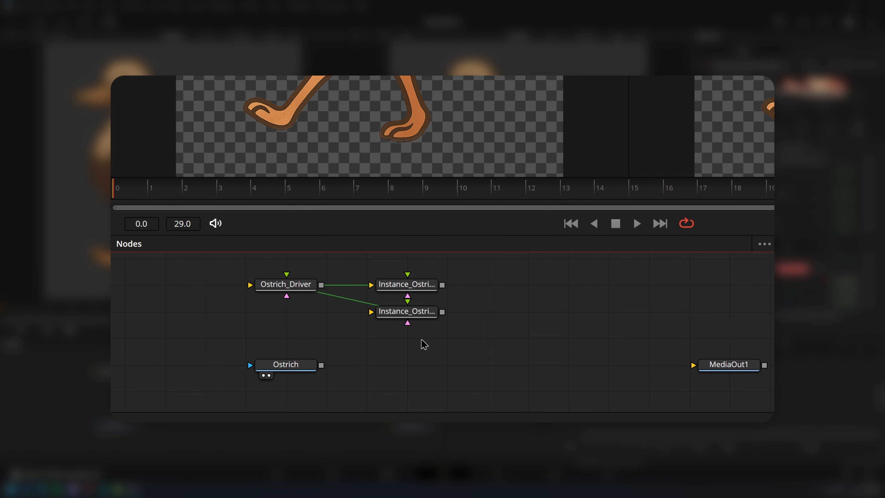
right_click(404, 375)
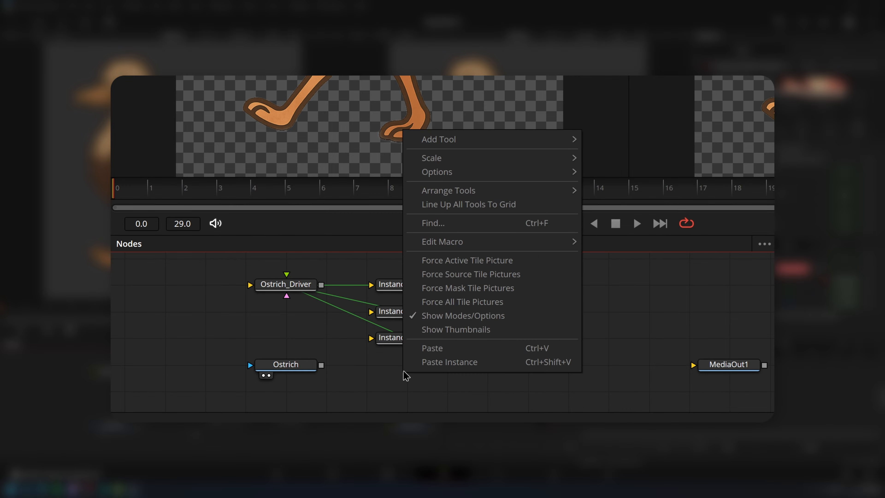
left_click(421, 363)
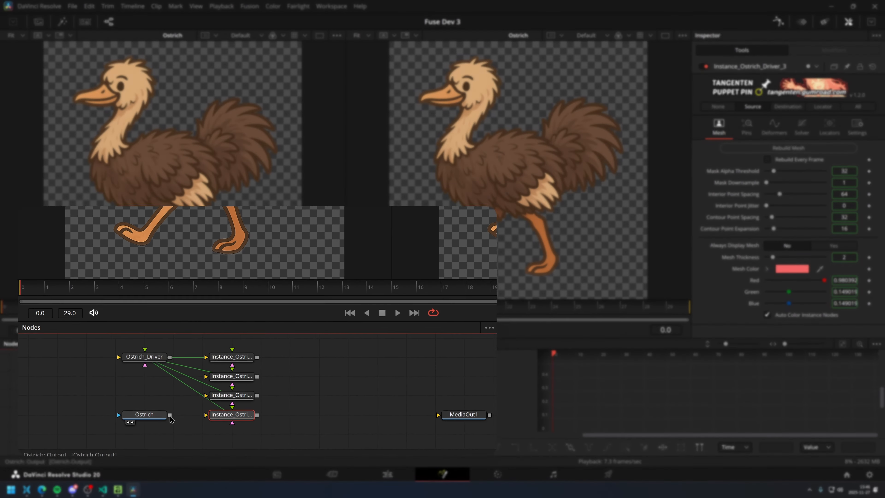
left_click_drag(321, 365, 391, 289)
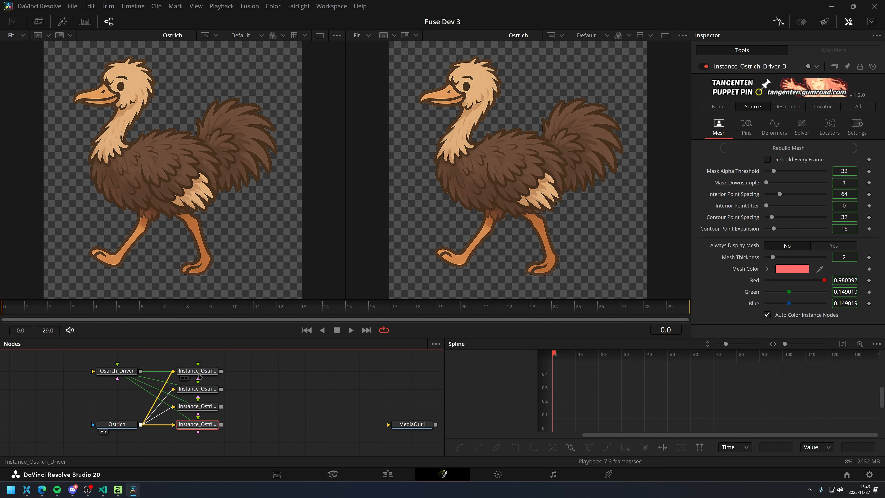
Show Instance_Ostrich_Driver in the second viewer, deinstance its Input Layer setting and set that to Torso
key("2")
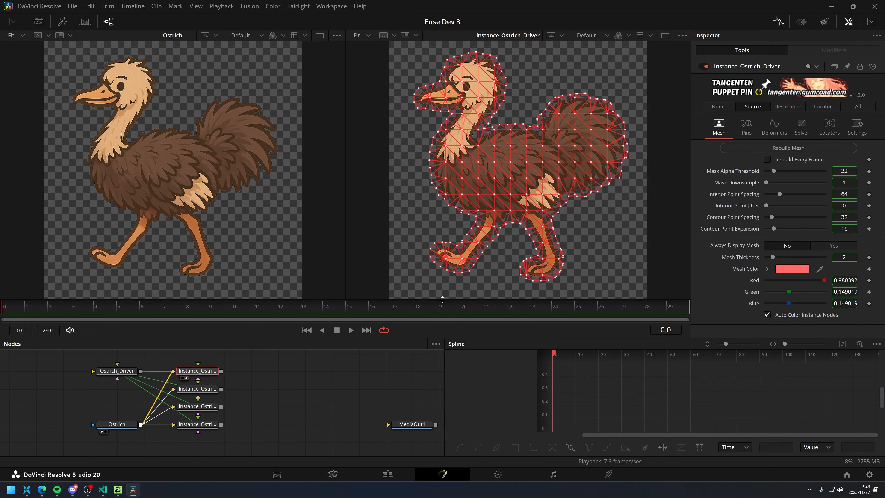
left_click(858, 130)
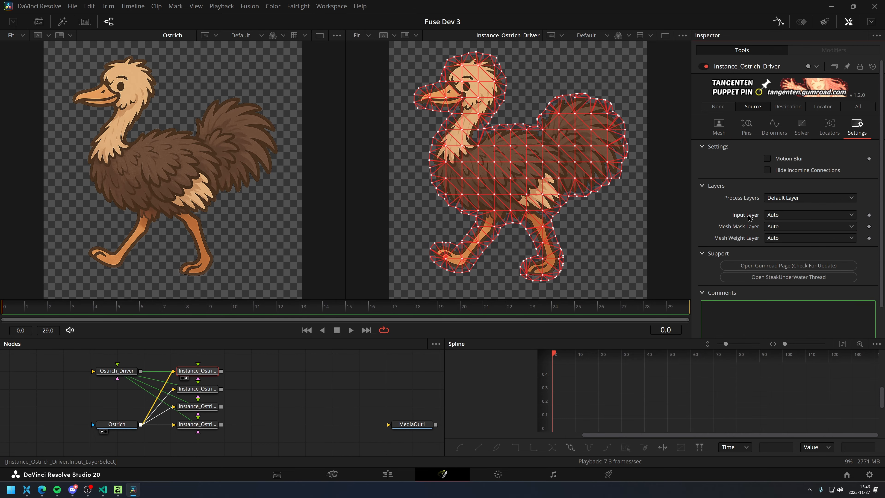
right_click(750, 217)
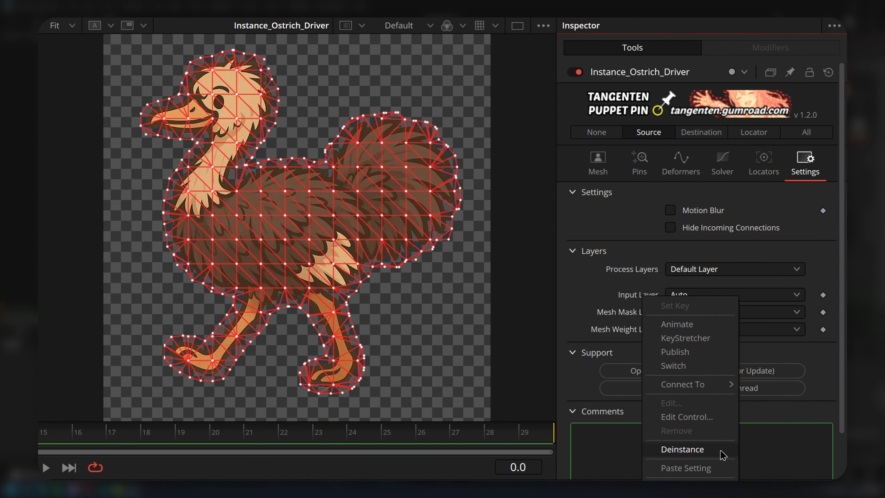
left_click(722, 453)
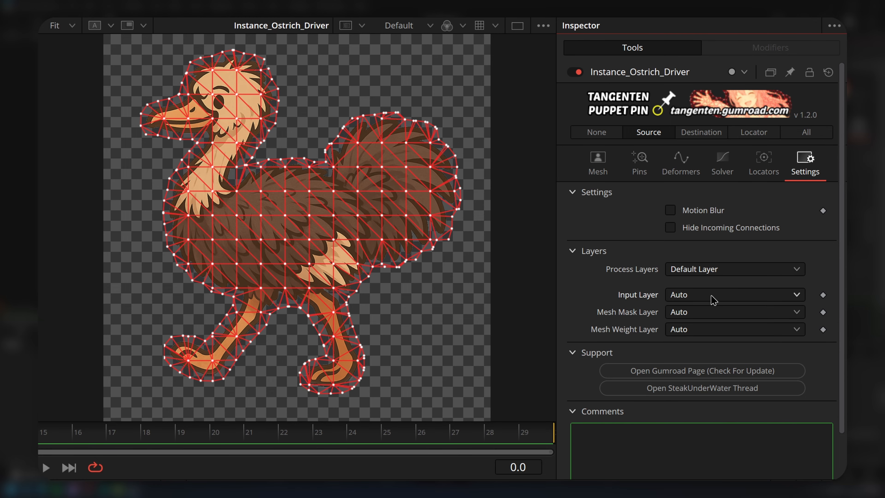
left_click(713, 300)
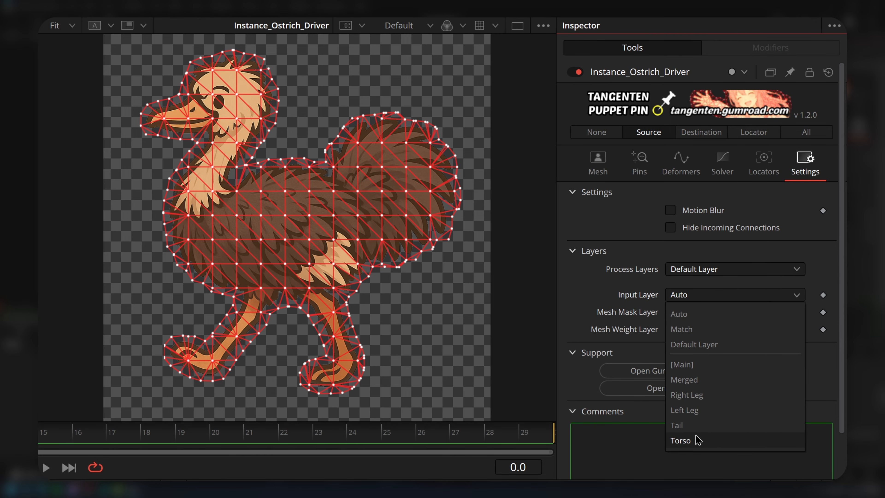
left_click(683, 440)
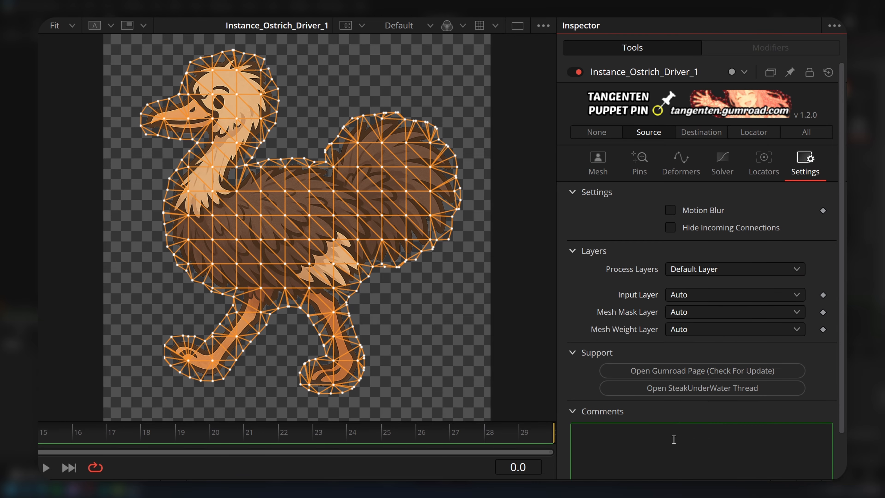
Set the Input Layer of Instance_Ostrich_Driver_1, _2 and _3 to Tail, Left Leg and Right Leg respectively, and view the resulting instances
left_click(713, 294)
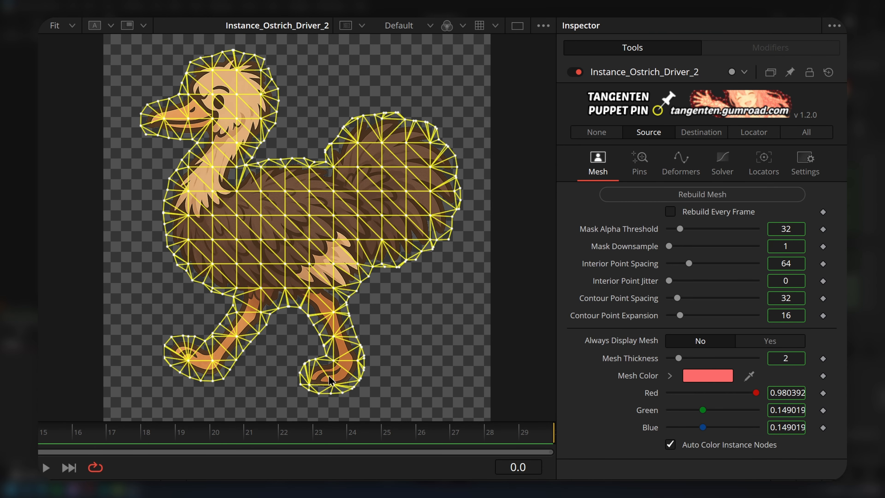
left_click(805, 164)
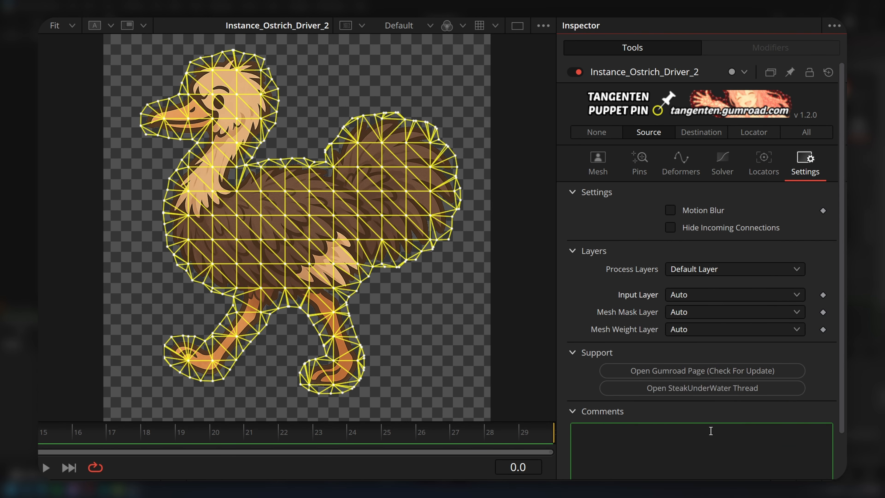
left_click(713, 295)
left_click(709, 410)
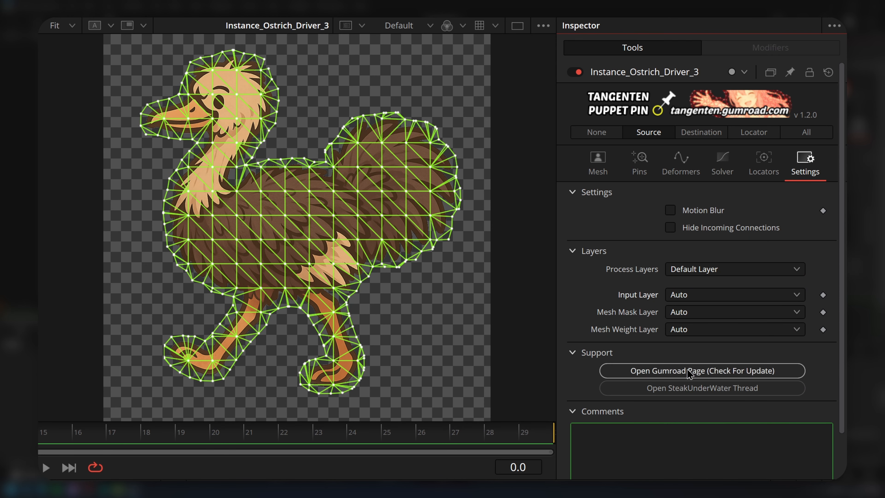
left_click(700, 295)
left_click(695, 411)
left_click(701, 294)
left_click(700, 395)
left_click(200, 407)
key("2")
left_click(200, 372)
key("2")
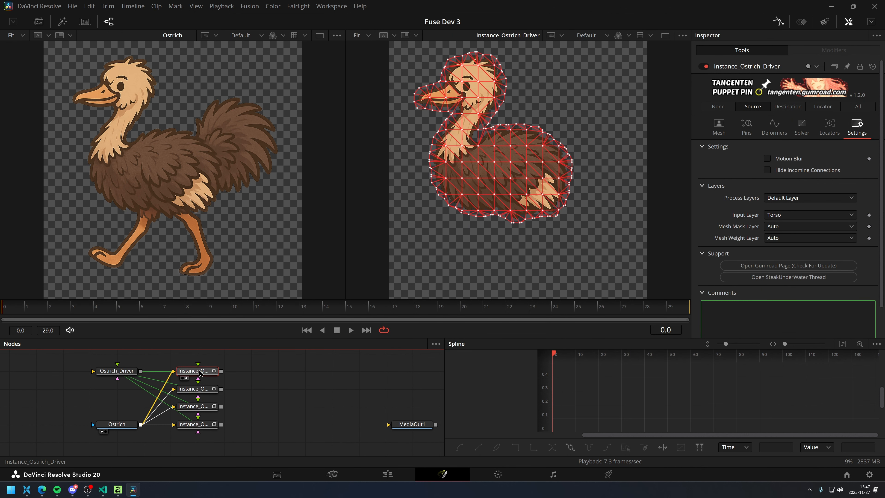
Add a MultiMerge node, connect all four driver instances to it with the torso as the uppermost layer, and show it in the second viewer
left_click(299, 418)
key("shift+space")
type("multi")
key("Return")
left_click(200, 389)
key("2")
left_click_drag(222, 389, 277, 423)
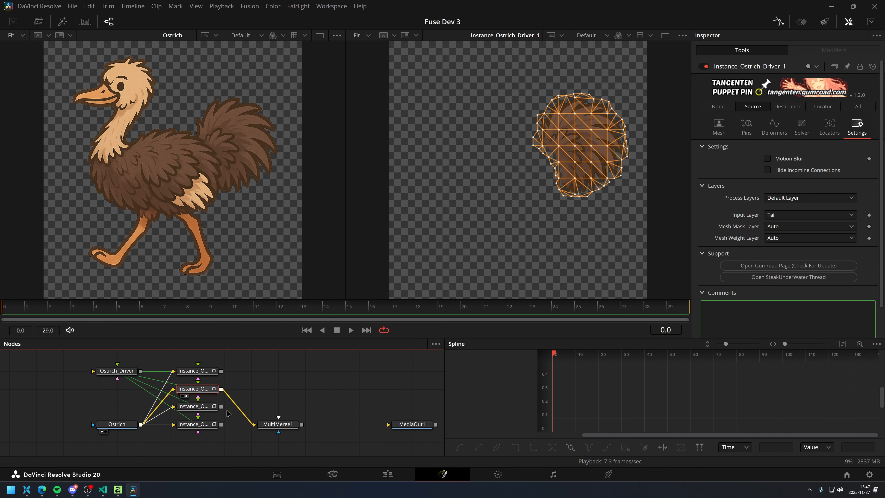
left_click_drag(221, 425, 277, 423)
left_click_drag(221, 371, 279, 423)
left_click(274, 428)
key("2")
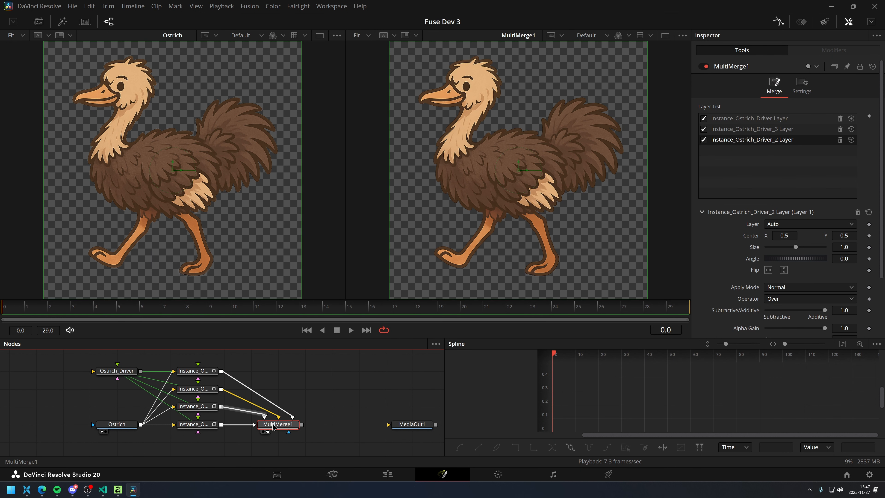
Add pins 1 to 3 and place them at the right leg's ankle, the top of the right leg and the torso just above it
left_click(192, 374)
left_click(747, 127)
scroll(490, 221, "up", 3)
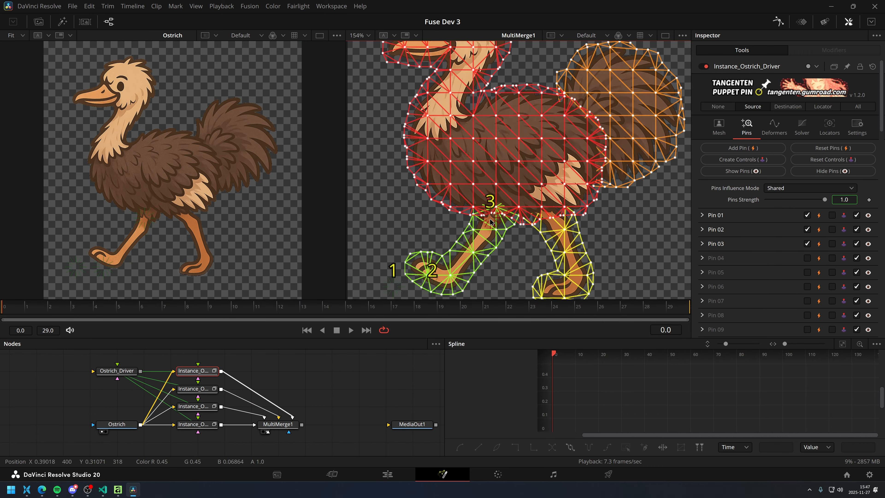
left_click(206, 406)
key("2")
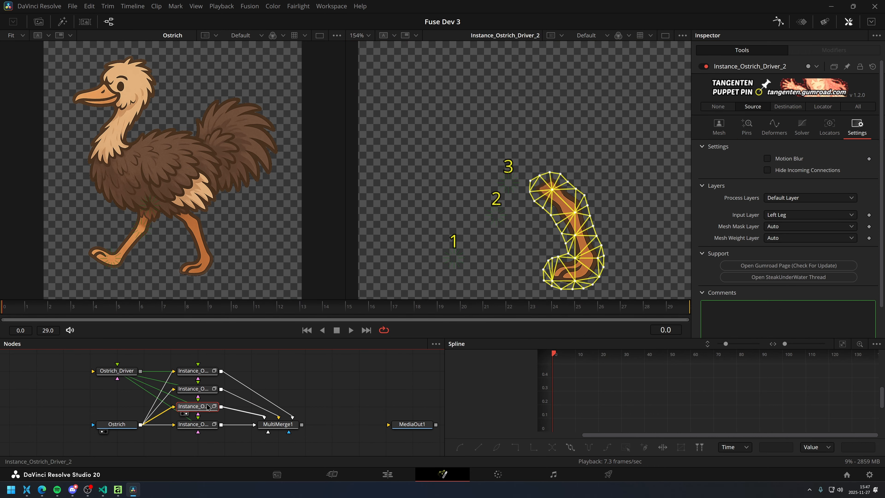
left_click(206, 425)
key("2")
scroll(482, 202, "up", 4)
scroll(544, 209, "down", 1)
left_click_drag(549, 223, 568, 119)
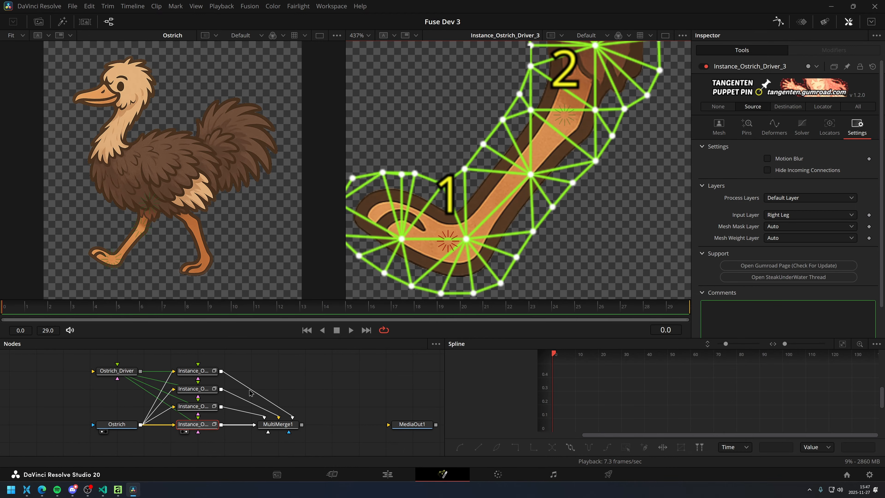
Add pins 4 to 6 and place them on the torso above the left leg, at the top of the left leg and at its ankle
left_click(194, 407)
key("2")
left_click(746, 128)
scroll(517, 158, "up", 4)
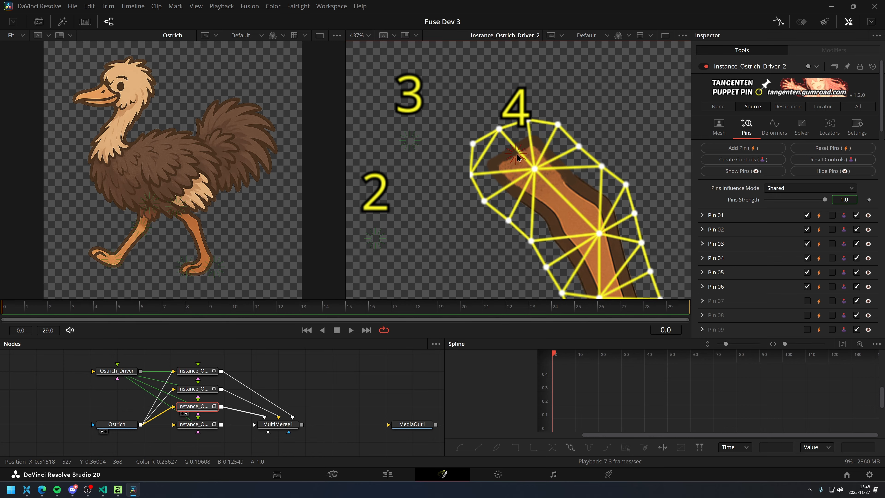
scroll(499, 100, "down", 3)
left_click_drag(521, 201, 530, 155)
scroll(530, 155, "up", 4)
left_click_drag(530, 155, 517, 93)
scroll(518, 93, "down", 3)
left_click_drag(561, 183, 541, 177)
scroll(540, 177, "up", 1)
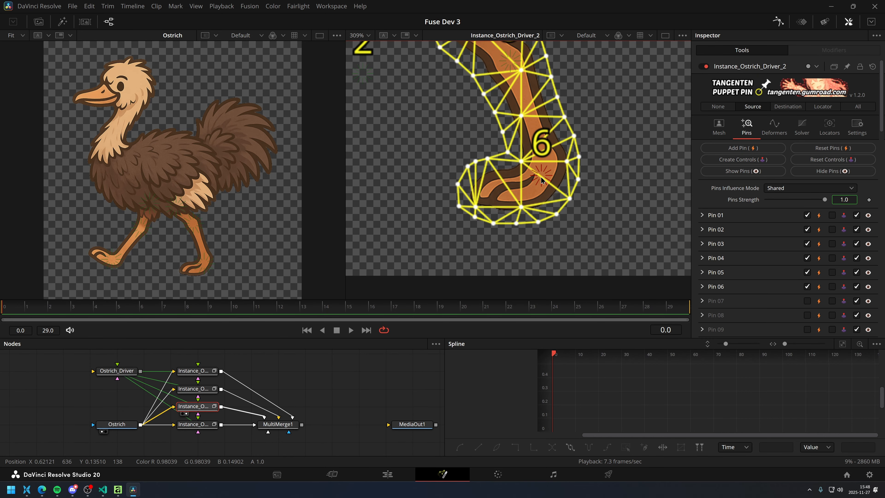
scroll(541, 179, "down", 2)
Show MultiMerge1 in the second viewer, and add pin 7 at the base of the neck and pin 8 on top of the head
left_click(196, 371)
left_click(278, 424)
key("2")
left_click(196, 371)
scroll(523, 140, "down", 1)
left_click_drag(523, 140, 526, 220)
left_click(742, 148)
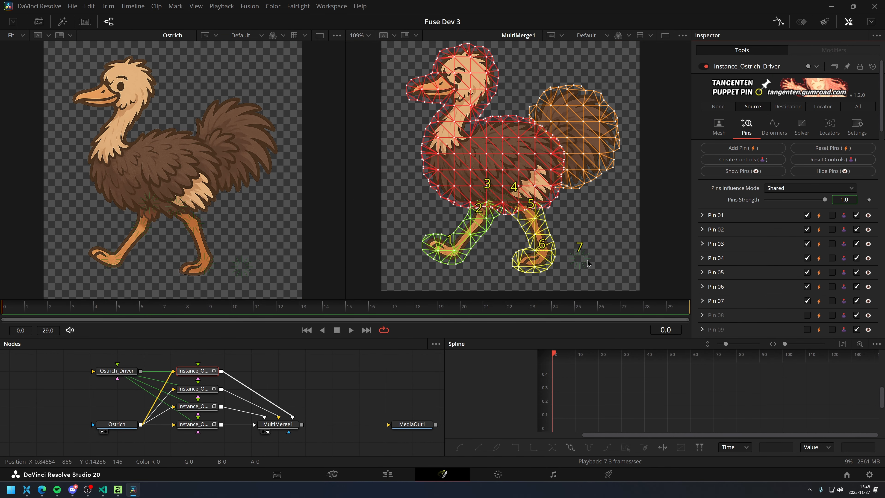
left_click_drag(579, 259, 450, 146)
scroll(452, 148, "up", 1)
left_click(745, 149)
scroll(600, 197, "down", 1)
left_click_drag(648, 271, 513, 75)
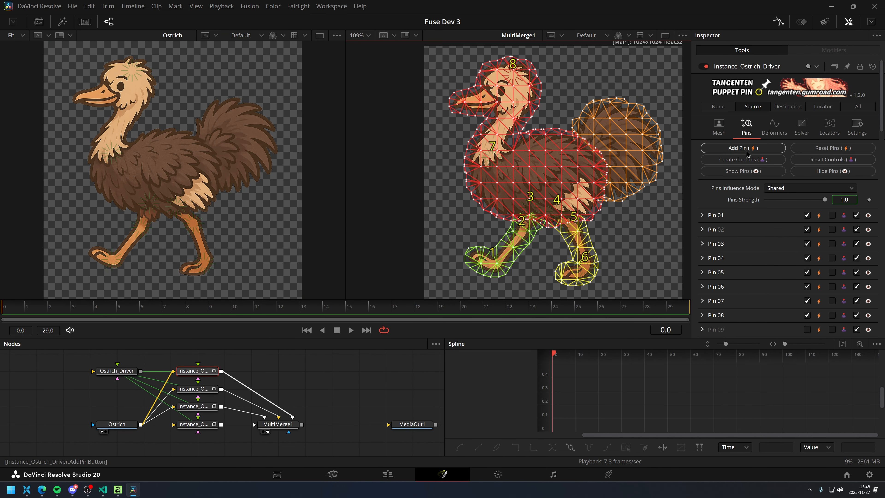
Add pin 9 where the tail meets the torso, check it against the Tail instance, and return the second viewer to MultiMerge1
left_click(743, 148)
scroll(593, 157, "up", 3)
left_click(204, 390)
key("2")
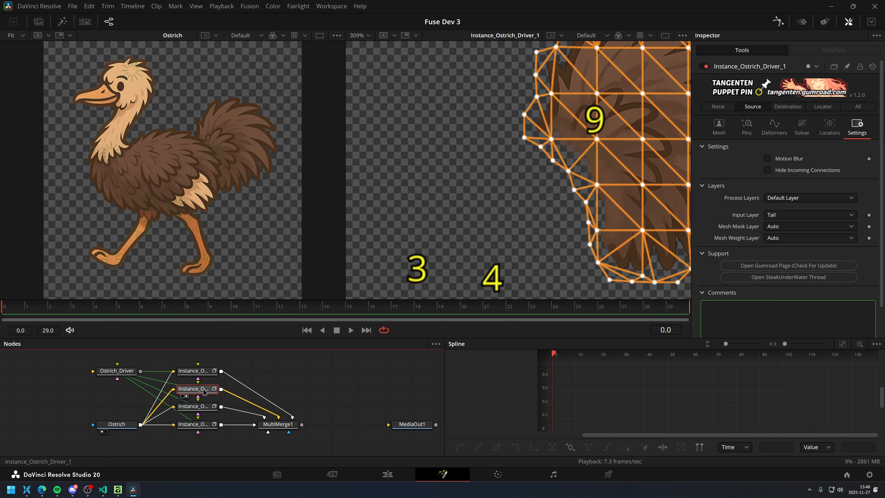
left_click(196, 371)
key("2")
left_click(278, 424)
key("2")
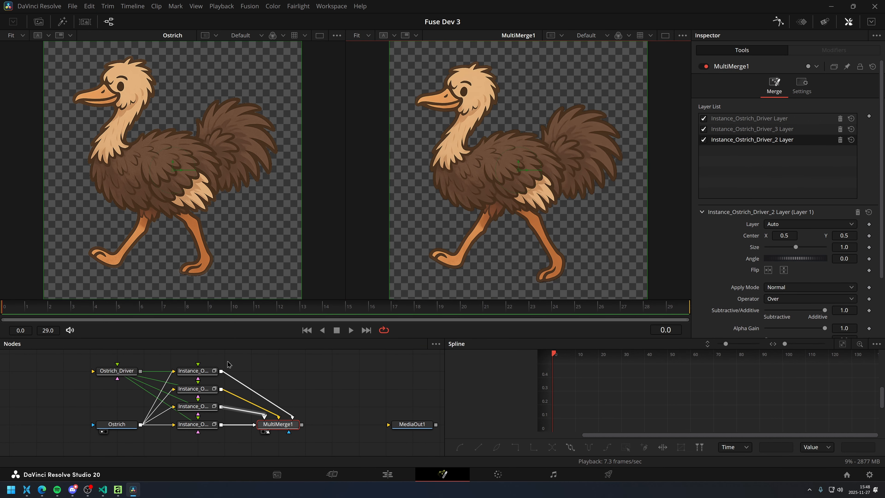
Enable Deformer 01 of Instance_Ostrich_Driver as a Follower with target pin 7 and follower pins 8.9.3.4
left_click(203, 371)
left_click(702, 164)
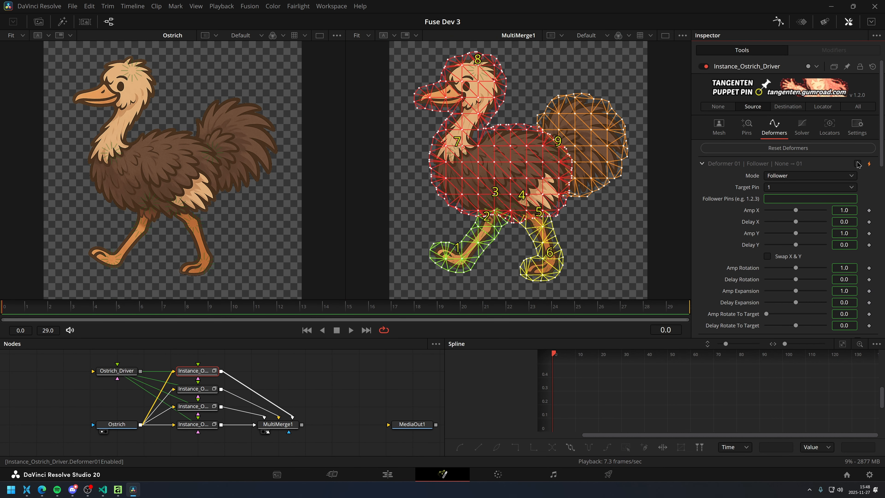
left_click(806, 188)
left_click(785, 258)
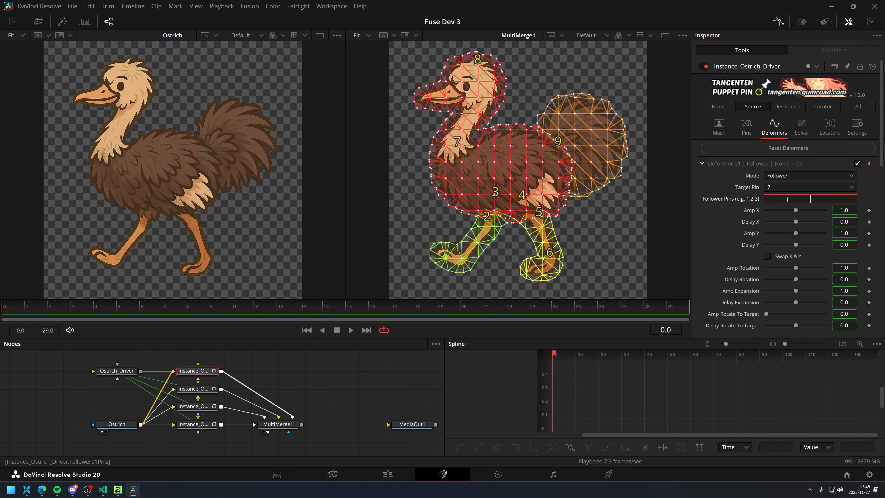
type("8.9.3")
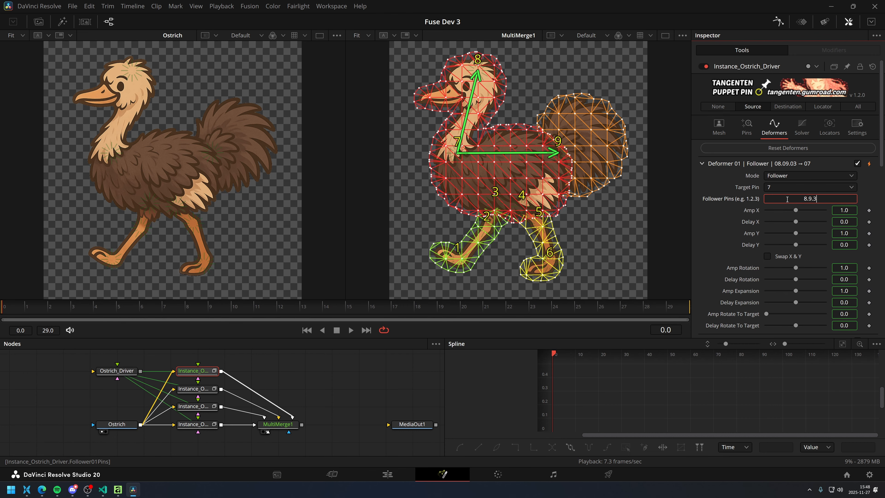
type(".4")
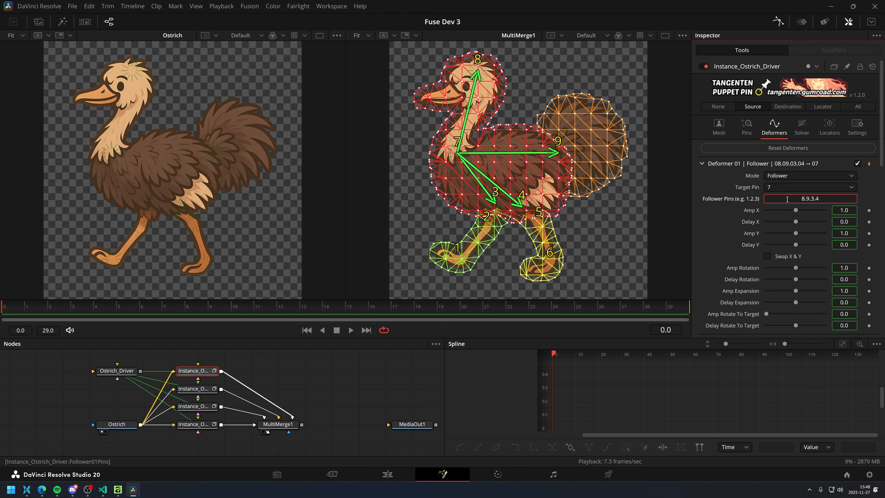
Enable Deformer 02 of Instance_Ostrich_Driver in IK / FK mode with chain pins 3.2.1
left_click(702, 164)
left_click(701, 178)
left_click(858, 178)
left_click(801, 189)
left_click(788, 212)
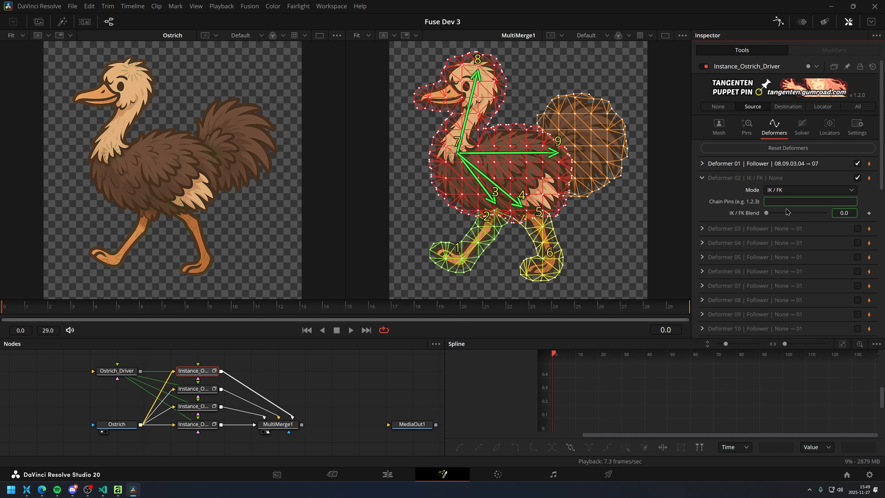
left_click(785, 202)
type("3.2.1")
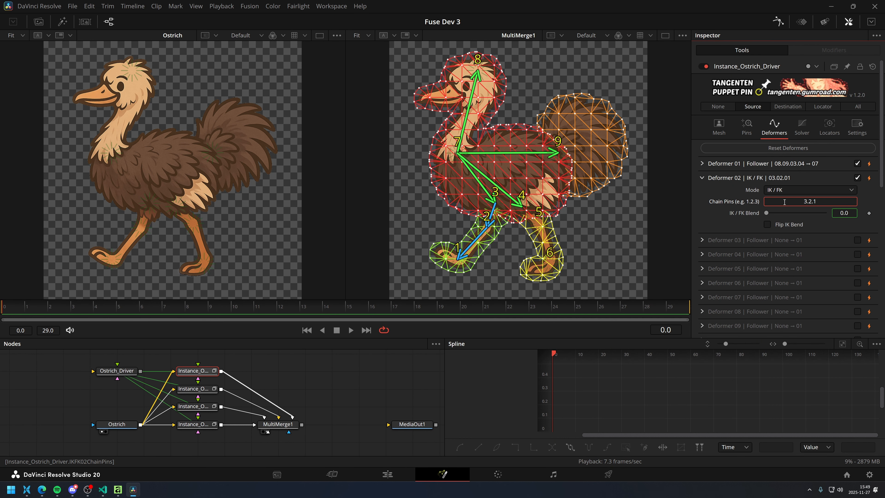
Enable Deformer 03 in IK / FK mode with chain pins 4.5.6
left_click(702, 240)
left_click(808, 252)
left_click(788, 274)
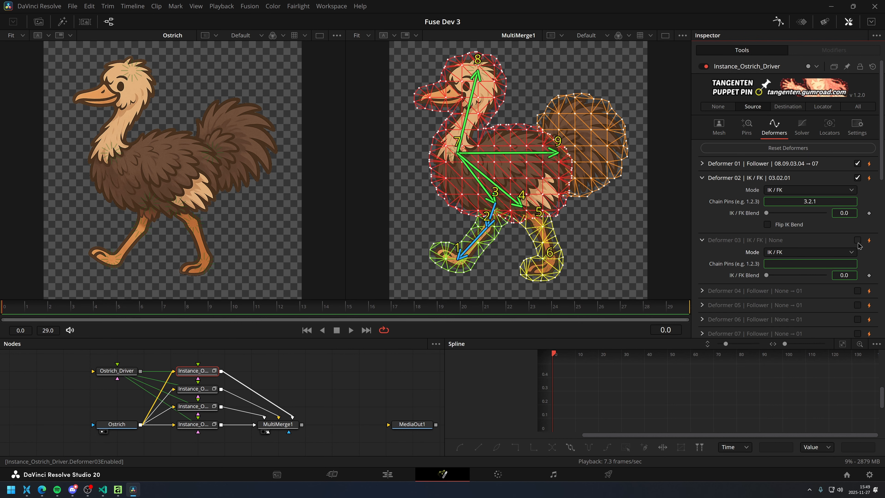
type("4.5.6")
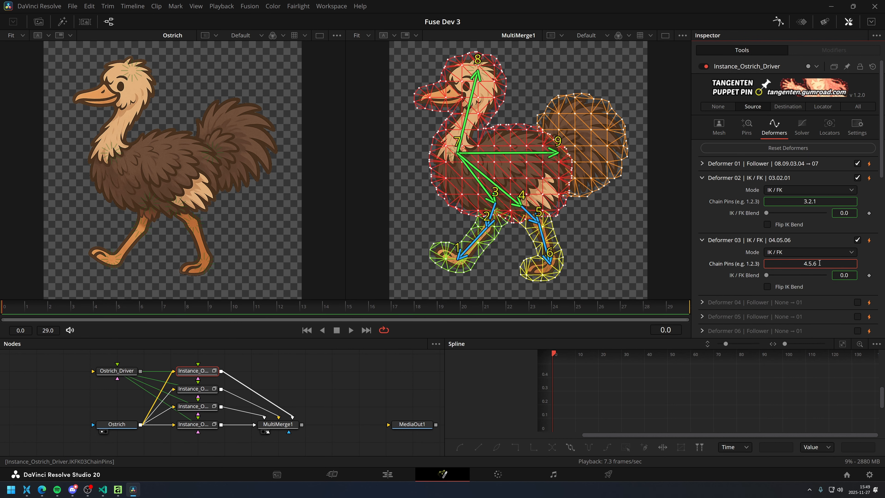
Test the leg chains by moving destination pin 7, and turn on Flip IK Bend for Deformers 02 and 03
left_click(746, 128)
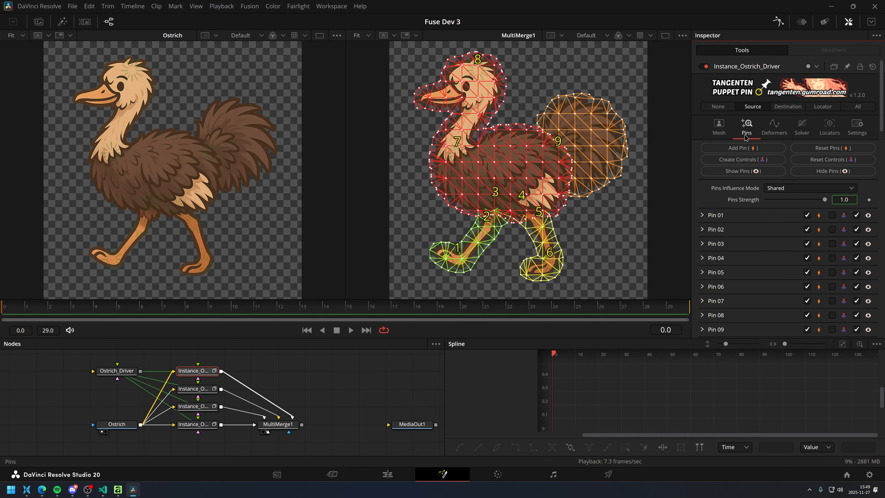
left_click(788, 106)
left_click_drag(460, 165, 460, 166)
left_click(779, 135)
left_click(796, 228)
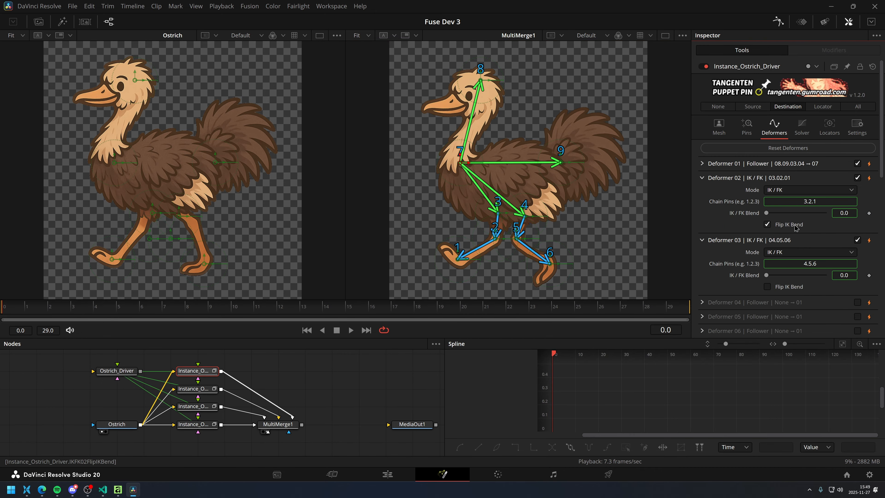
left_click(787, 289)
left_click(746, 127)
mouse_move(460, 163)
left_mouse_down()
mouse_move(448, 171)
mouse_move(468, 174)
mouse_move(468, 190)
mouse_move(460, 165)
mouse_move(467, 170)
mouse_move(455, 161)
left_mouse_up()
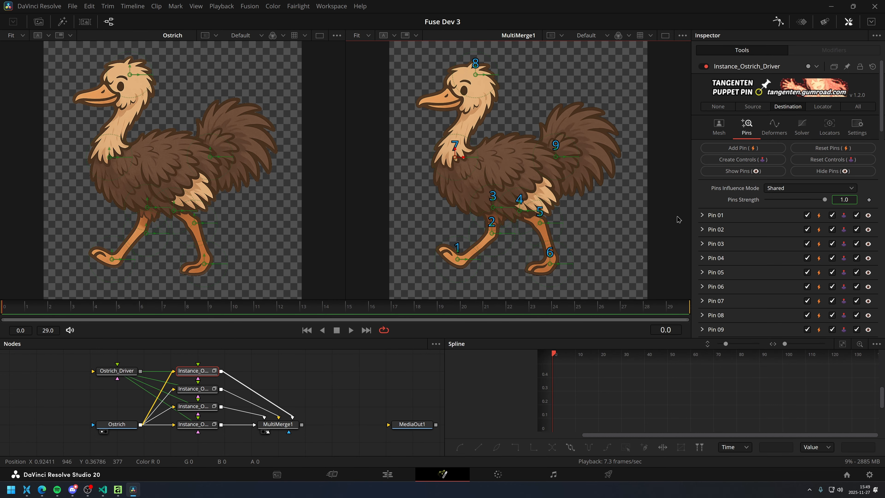
Animate the destination of pin 1 with keyframes at frames 0, 12 and 24 so the foot swings back and forth
scroll(715, 270, "down", 2)
left_click(702, 160)
left_click_drag(457, 262, 432, 272)
left_click(279, 309)
scroll(495, 252, "up", 1)
scroll(434, 271, "up", 1)
scroll(543, 227, "down", 1)
key("ctrl+a")
left_click_drag(547, 251, 520, 217)
scroll(567, 227, "down", 1)
Set the render range's end to frame 24 and preview the pin 1 foot motion with Instance_Ostrich_Driver selected
double_click(48, 330)
type("24")
key("Return")
left_click(195, 371)
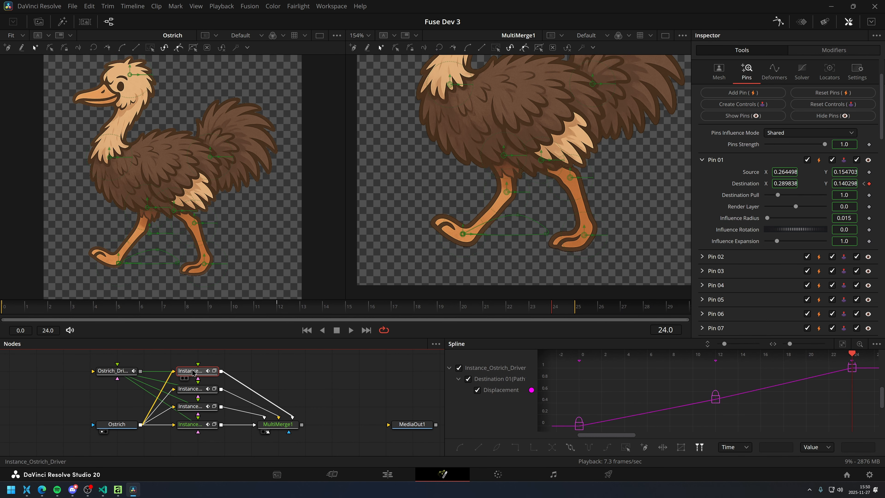
key("space")
scroll(506, 152, "up", 3)
scroll(439, 87, "down", 2)
key("space")
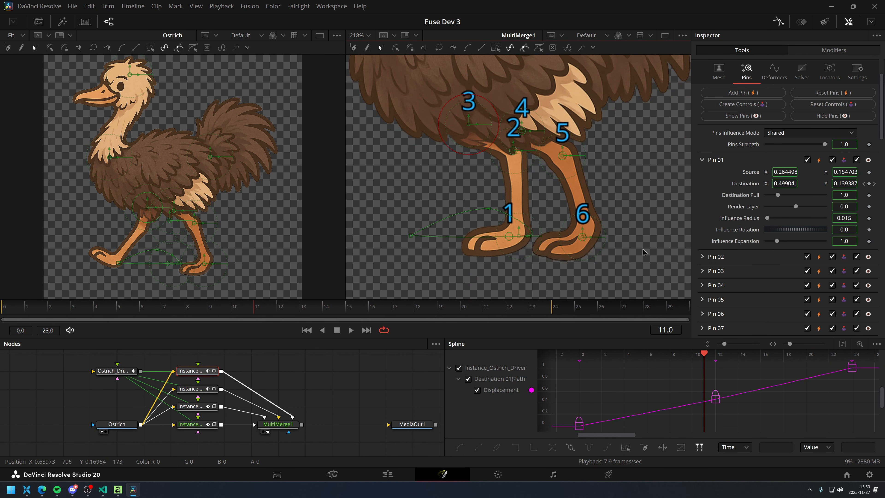
Hide the controls of pin 1 and animate the destination of pin 6 with keyframes at frames 0, 12 and 24
left_click(702, 160)
left_click(702, 231)
left_click(2, 308)
left_click(869, 254)
left_click(857, 160)
left_click_drag(582, 237, 610, 239)
key("alt+]")
scroll(517, 242, "up", 1)
key("alt+]")
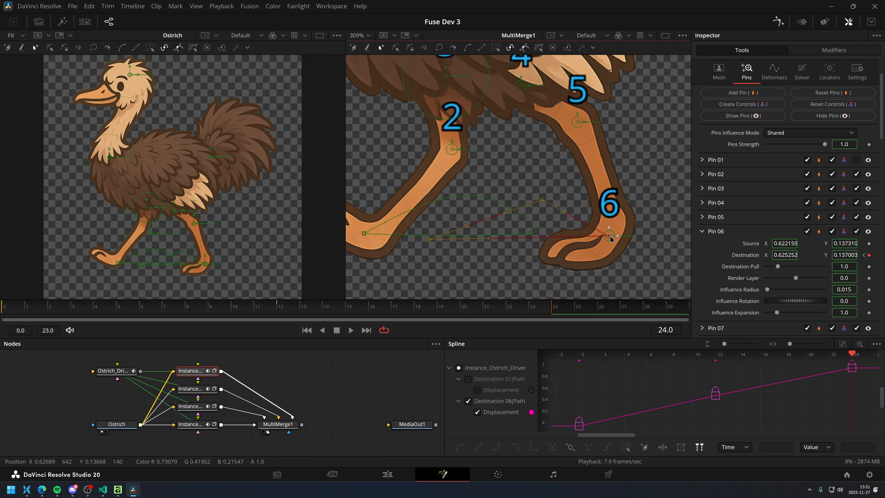
Play the walk cycle, extend the front end of the foot path slightly forward, and return to frame 0
key("space")
scroll(580, 212, "down", 4)
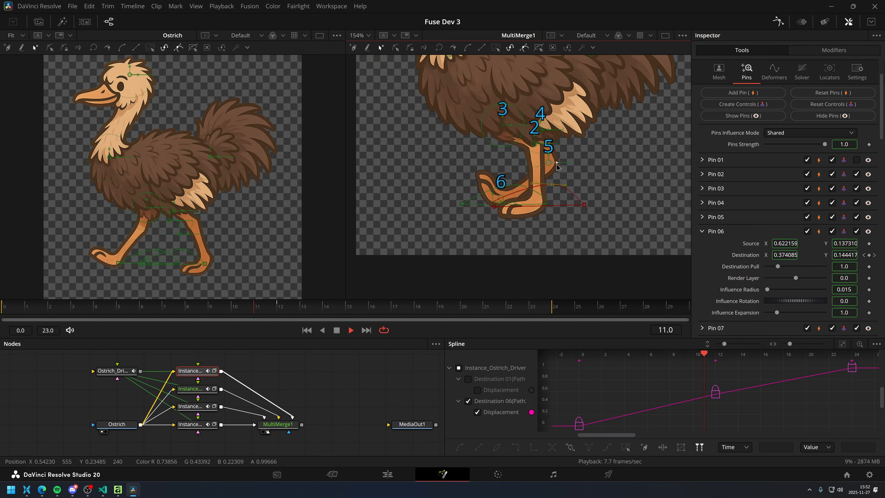
scroll(562, 270, "up", 3)
scroll(515, 227, "down", 2)
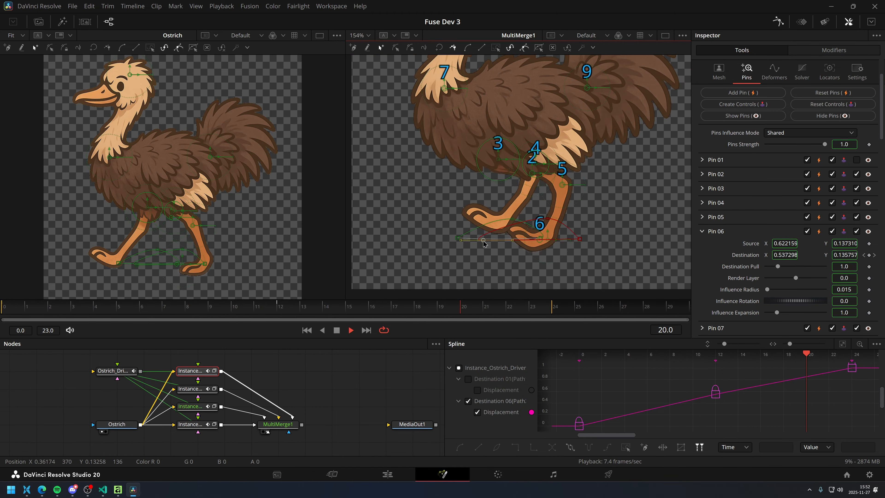
scroll(455, 236, "up", 3)
left_click_drag(460, 238, 434, 241)
scroll(426, 241, "down", 2)
scroll(477, 223, "down", 2)
key("space")
key("alt+[")
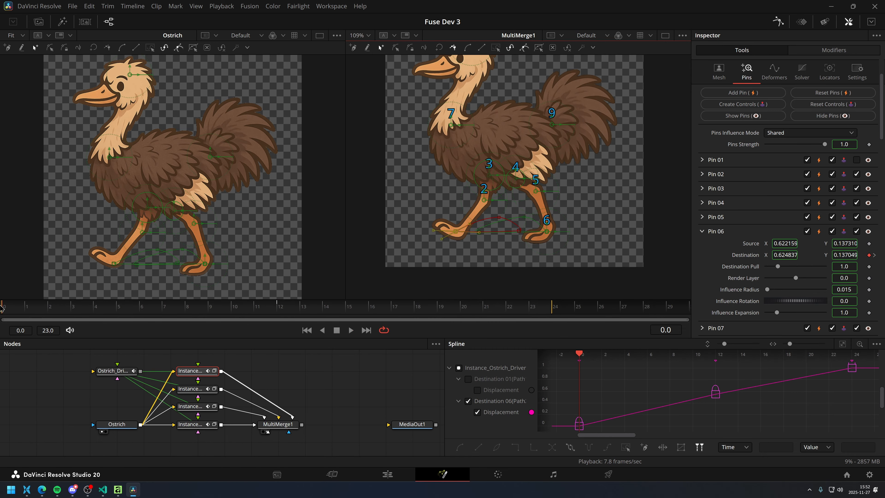
Keyframe the destination of pin 7 at frames 0 and 12, moving it slightly forward, and set its curve to ping-pong
left_click(702, 231)
left_click(702, 245)
left_click(869, 269)
left_click(285, 306)
scroll(463, 141, "up", 2)
left_click_drag(439, 109, 432, 106)
scroll(580, 396, "down", 3)
left_click_drag(565, 417, 672, 369)
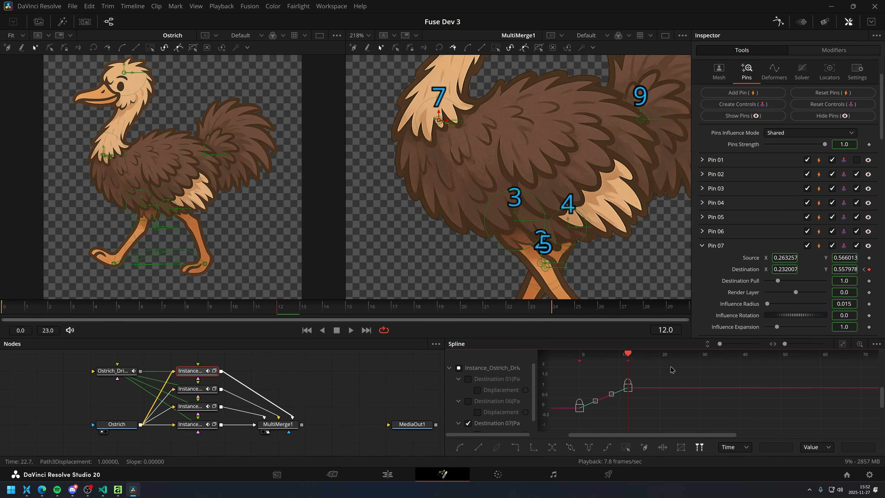
left_click(589, 448)
Play the walk with and without the pin overlays to check the body's swaying motion
left_click(353, 404)
scroll(467, 215, "down", 3)
key("space")
left_click(191, 371)
left_click(244, 363)
key("space")
left_click(191, 370)
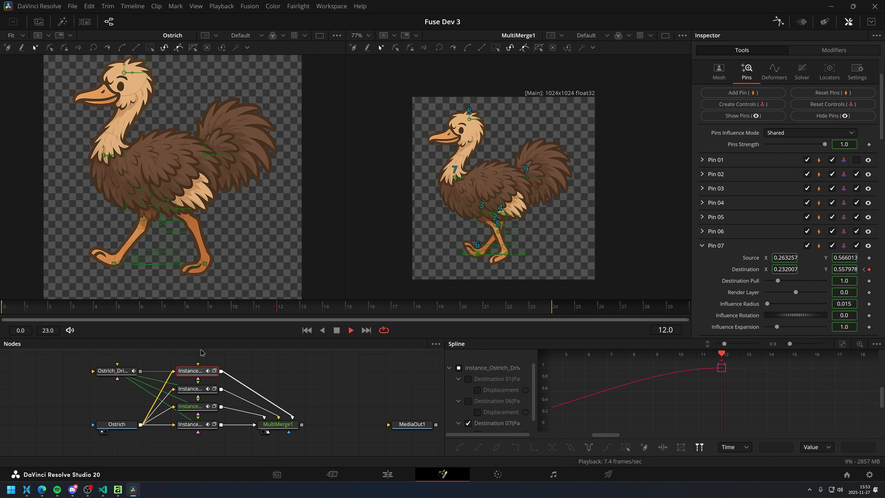
scroll(679, 385, "down", 2)
left_click(678, 386)
left_click(243, 363)
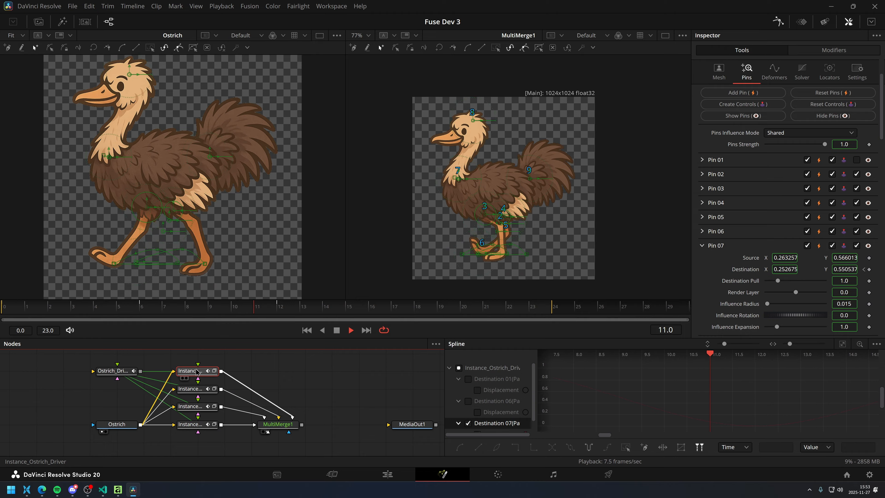
left_click(190, 371)
key("space")
Keyframe the destination of pin 8 on the head, shifting it slightly, and go to frame 12
left_click(702, 245)
left_click(702, 259)
left_click(869, 283)
scroll(462, 122, "up", 2)
scroll(463, 123, "up", 2)
mouse_move(484, 119)
left_mouse_down()
mouse_move(500, 122)
mouse_move(481, 120)
left_mouse_up()
left_click(278, 306)
Set the animation curve of pin 8 to ping-pong and play the walk without the pin overlays
scroll(484, 408, "down", 3)
left_click(468, 412)
left_click_drag(571, 426, 742, 372)
left_click(588, 447)
key("space")
scroll(472, 136, "down", 4)
left_click(348, 383)
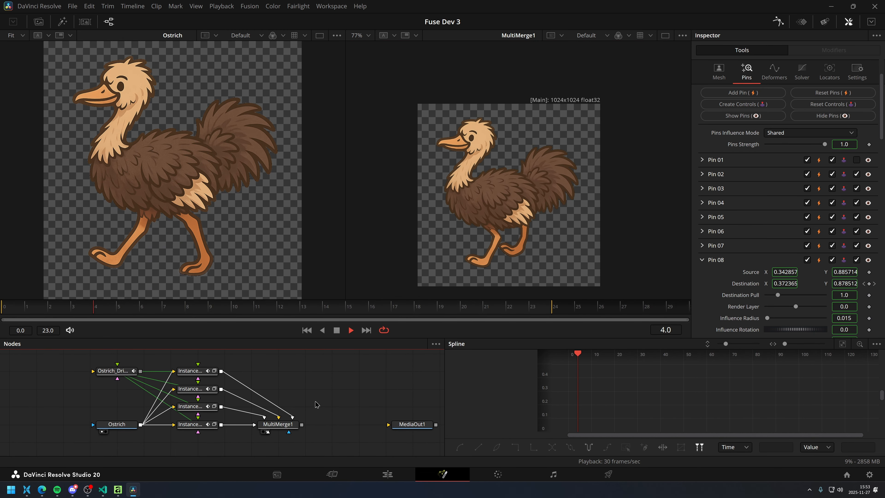
key("space")
Show Instance_Ostrich_Driver_1, the tail layer, in the first viewer and lower the Destination Pull of pin 9 during playback
left_click(191, 370)
left_click(191, 389)
key("1")
left_click(858, 93)
left_click(747, 93)
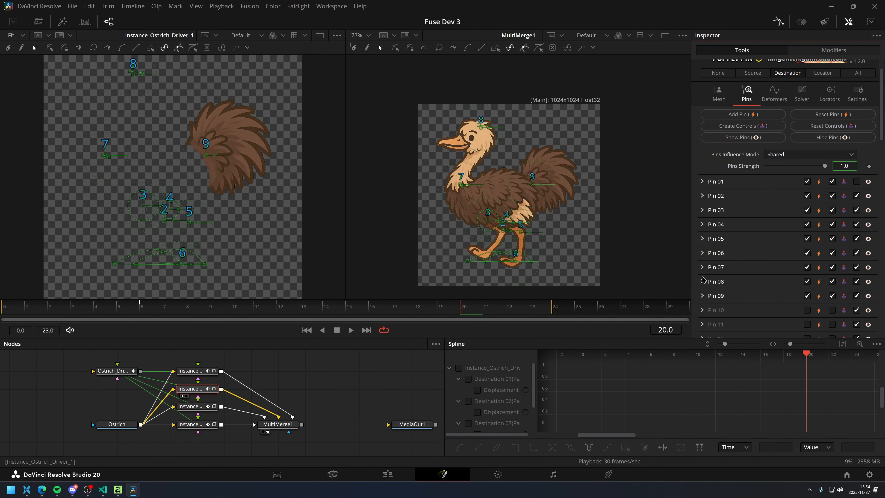
left_click(702, 296)
scroll(732, 293, "down", 2)
key("space")
left_click_drag(778, 276, 768, 275)
left_click(702, 240)
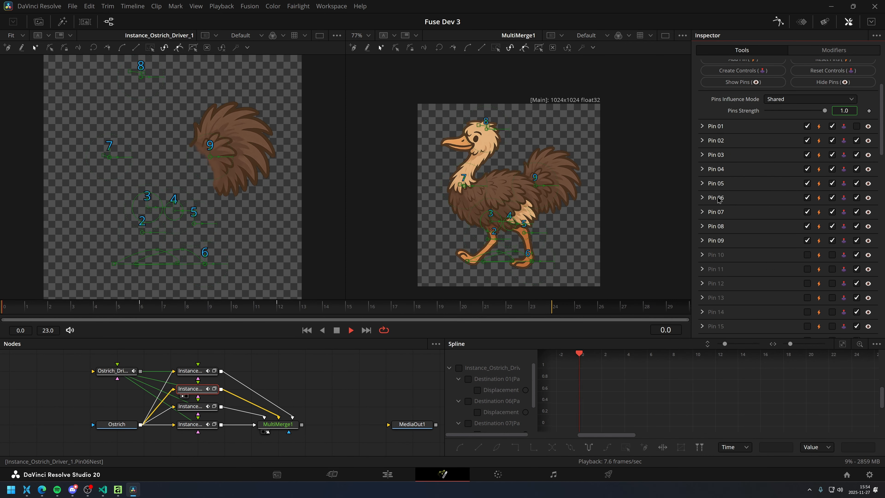
Enable Deformer 04 as a Follower with target pin 7 and follower pin 9
scroll(717, 199, "up", 5)
left_click(774, 127)
left_click(702, 207)
left_click(784, 230)
left_click(778, 296)
left_click(776, 242)
type("9")
Set the Delay X of Deformer 04 to 2.0 and preview the tail motion without the pin overlays
scroll(536, 195, "up", 4)
scroll(530, 206, "down", 3)
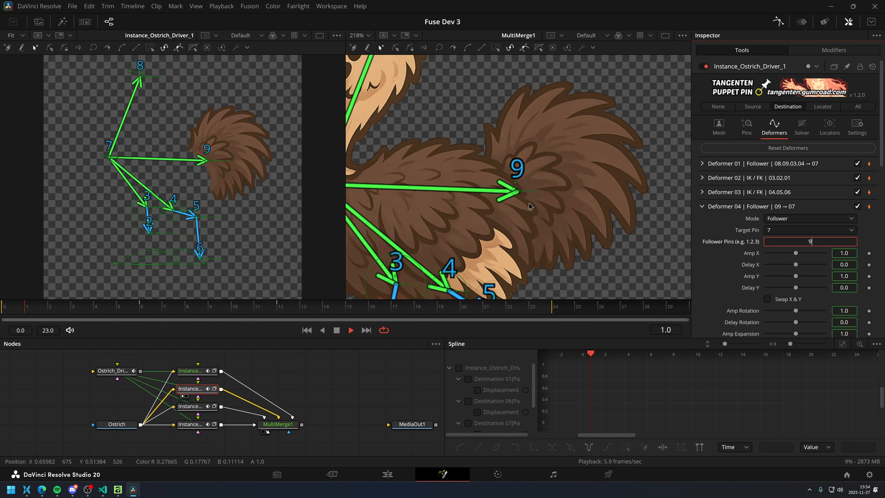
left_click(800, 267)
left_click(348, 387)
scroll(496, 214, "down", 2)
key("space")
Enable Deformer 05 of Instance_Ostrich_Driver as a Follower with target pin 7 and follower pin 8
left_click(189, 370)
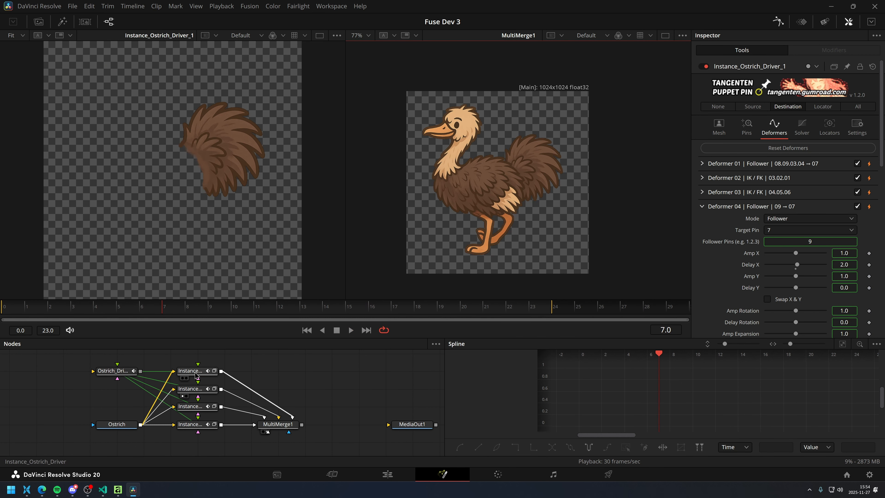
scroll(717, 216, "down", 3)
left_click(702, 207)
left_click(784, 230)
left_click(777, 297)
left_click(775, 241)
type("8")
Turn on Swap X & Y for Deformer 05, set its Delay X to 3.0, and hide the pin overlays
left_click(767, 299)
key("space")
triple_click(811, 267)
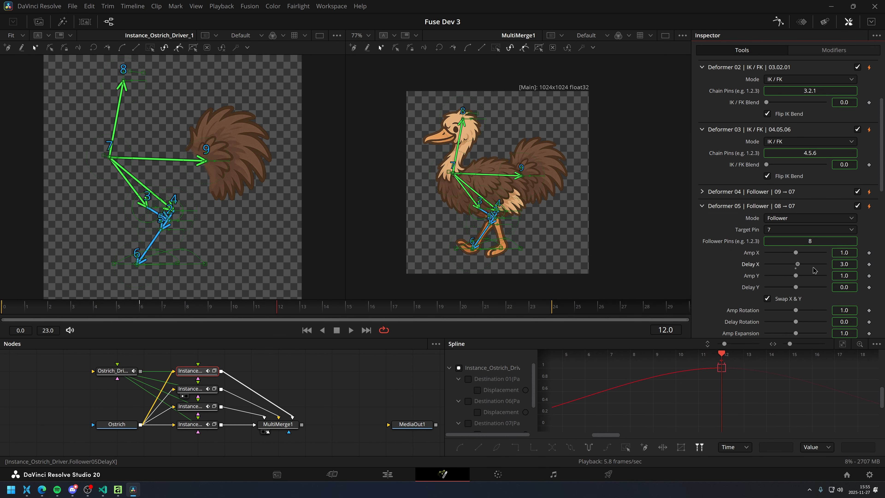
left_click(331, 360)
Reshape the motion path of pin 6 by adjusting the lifted arc and the path handle at frame 0
left_click(193, 378)
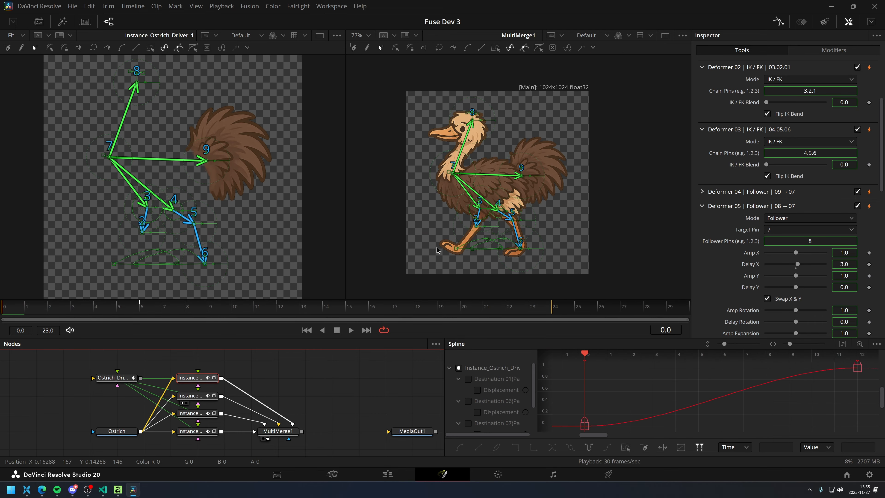
scroll(610, 255, "up", 5)
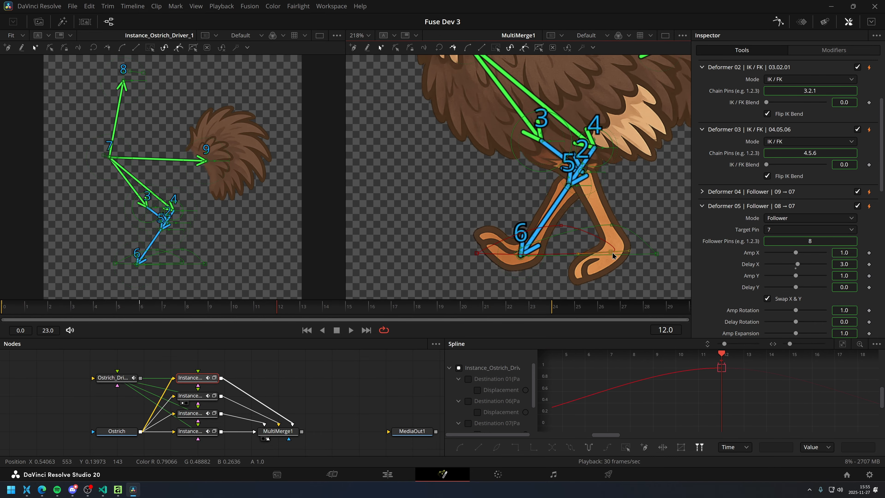
left_click_drag(564, 224, 568, 223)
scroll(512, 256, "up", 4)
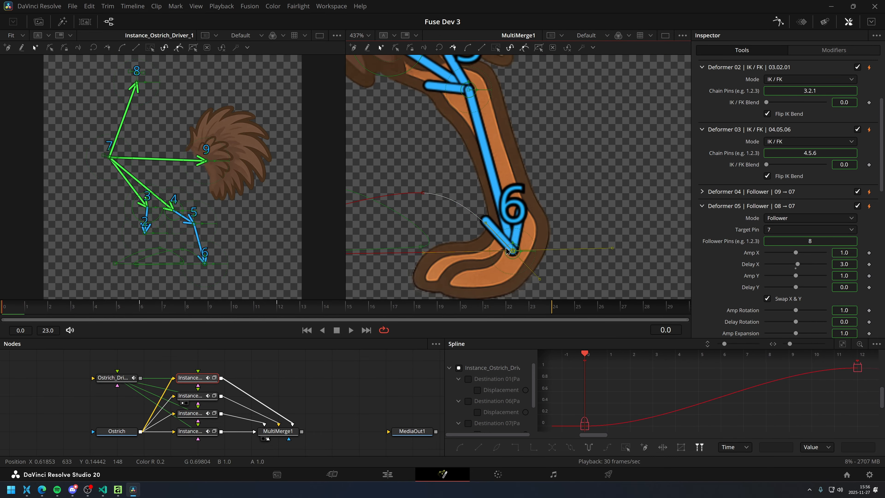
scroll(512, 255, "down", 4)
scroll(510, 255, "up", 9)
left_click_drag(529, 247, 560, 257)
scroll(560, 257, "down", 9)
Advance to frame 12 and nudge the path of pin 6 slightly at the forward foot position
key("Right")
key("Right")
key("Right")
key("Right")
key("Right")
key("Right")
key("Right")
key("Right")
key("Right")
key("Right")
key("Right")
key("Right")
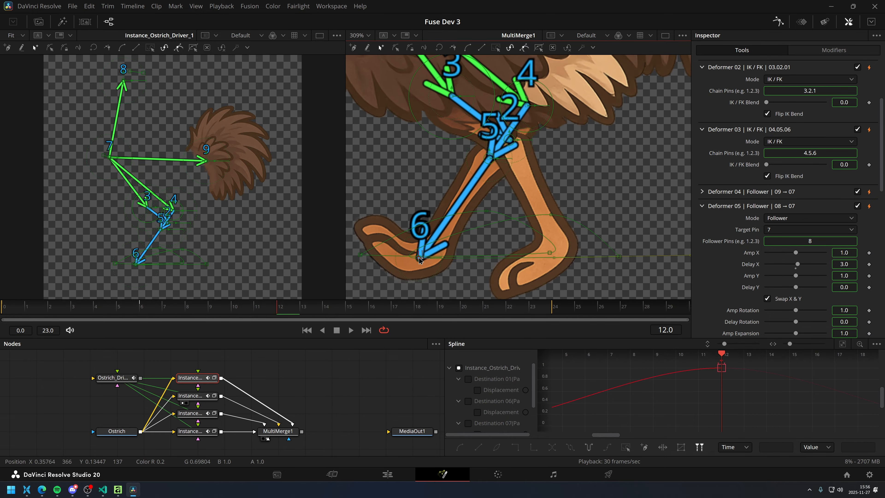
left_click_drag(421, 258, 426, 257)
scroll(422, 257, "up", 1)
Step back to frame 5, shift the lifted arc of the foot path slightly backward, and play the walk
key("Left")
key("Left")
key("Left")
key("Left")
key("Left")
key("Left")
key("Left")
left_click_drag(551, 212, 559, 211)
key("space")
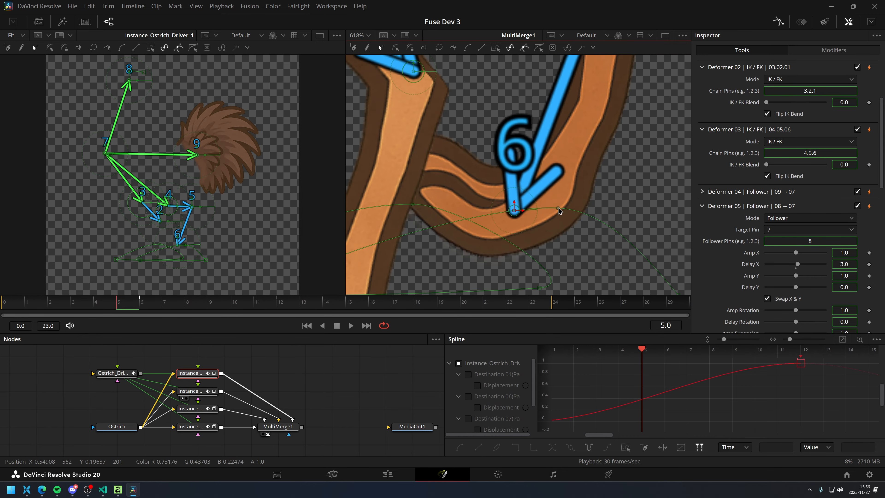
Show the whole ostrich in the merged view and play the walk without the pin overlays
scroll(523, 209, "down", 8)
left_click(350, 394)
key("space")
Set the multi-frame solver's outer and inner iterations to 9 on the topmost ostrich instance and play the walk
left_click(190, 373)
scroll(788, 175, "up", 10)
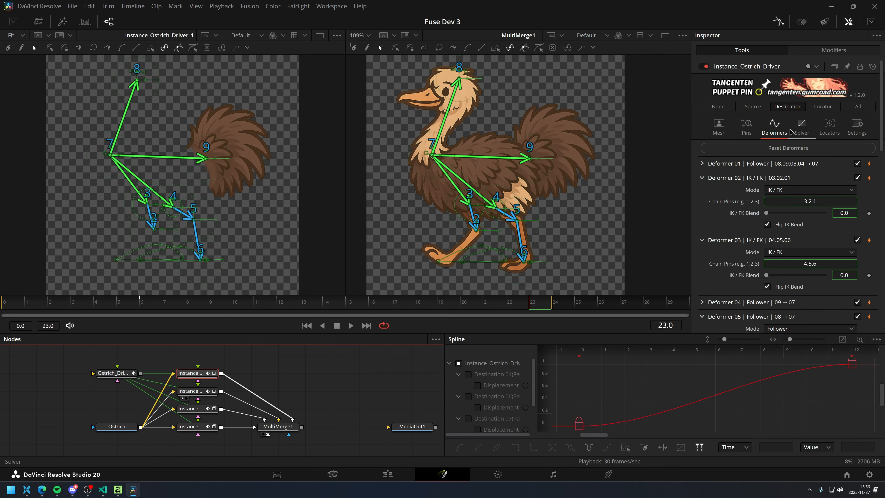
left_click(802, 127)
left_click_drag(775, 160, 769, 171)
left_click(407, 370)
key("space")
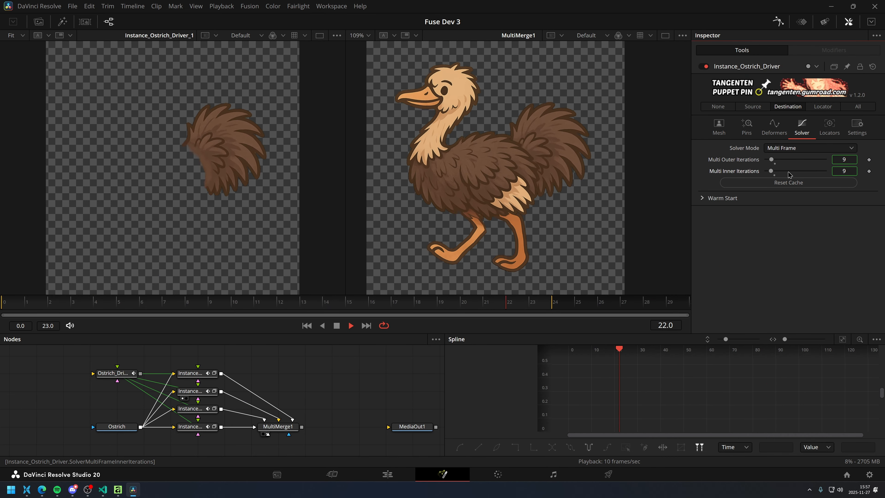
Switch the solver mode of the instance to Single Frame and stop the playback
left_click(795, 148)
left_click(793, 158)
key("space")
Show the Displacement curve of Destination 01 for the topmost instance, select its keyframes, and play the walk
left_click(190, 373)
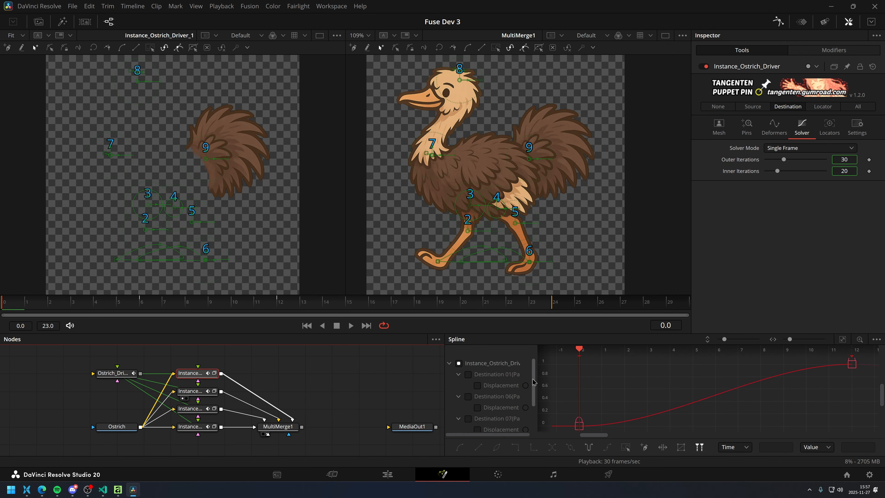
left_click(477, 385)
scroll(662, 391, "down", 3)
left_click_drag(597, 416, 764, 361)
left_click(685, 387)
left_click(373, 377)
key("space")
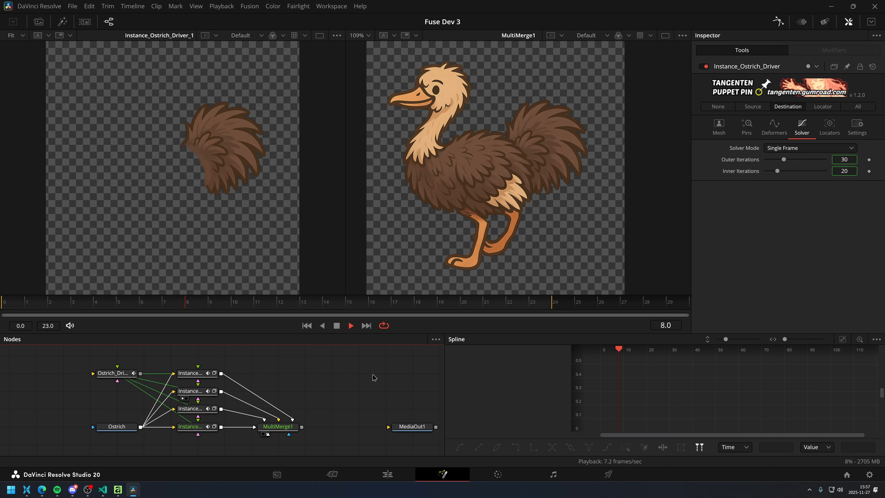
Stop the playback, undo the last curve change on the instance, and replay the walk from frame 0
key("space")
left_click(190, 373)
key("ctrl+z")
left_click(2, 306)
key("space")
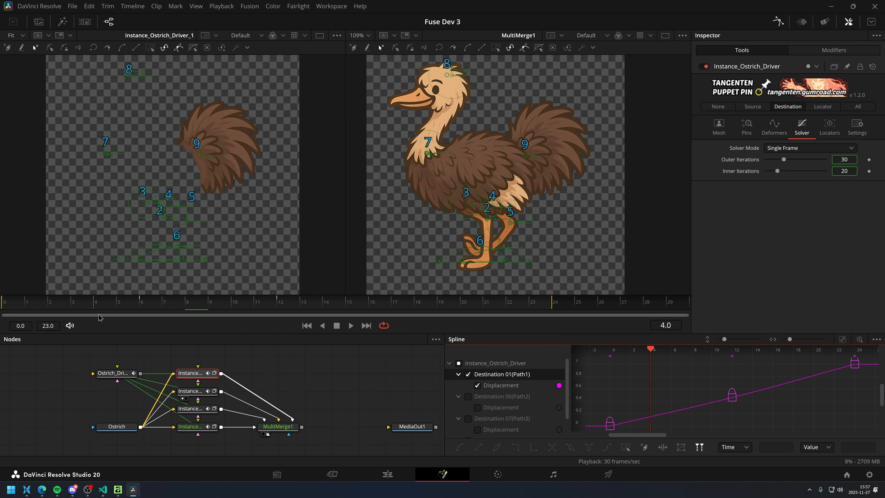
Ease the Displacement curve of Destination 01 around its frame 12 keyframe and select the Destination 06 path
scroll(749, 399, "down", 3)
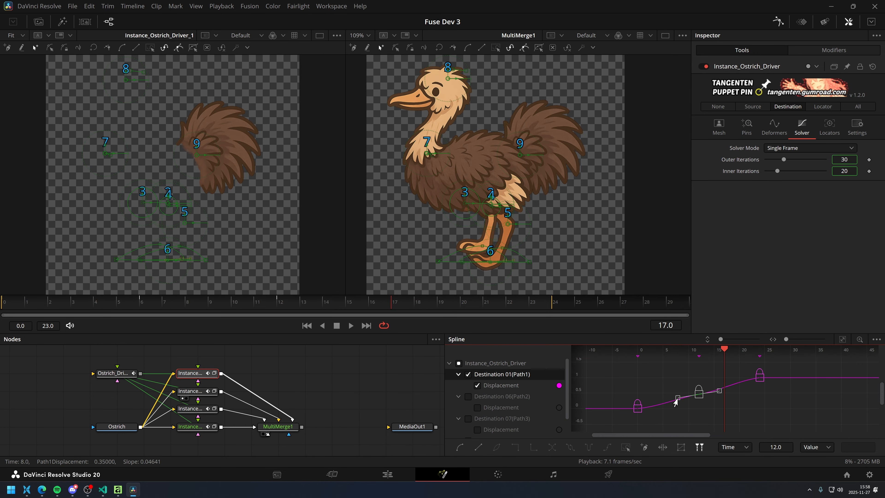
left_click(498, 396)
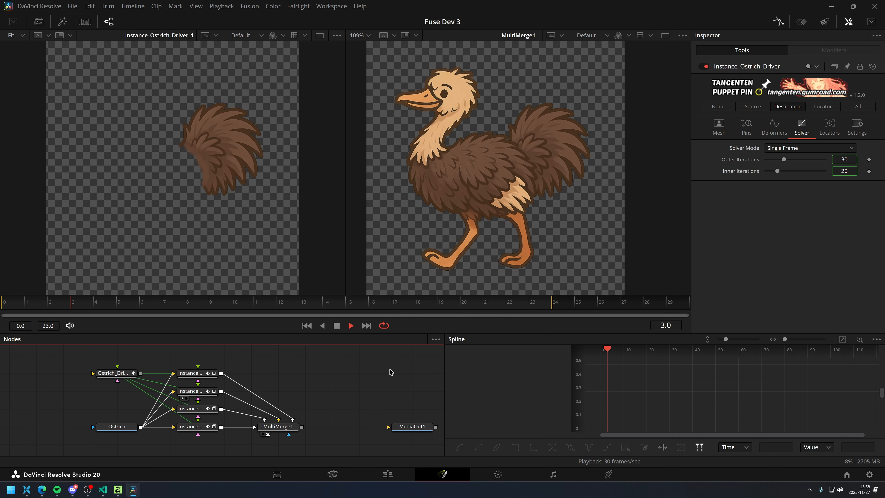
Load the source Ostrich node into the first viewer to compare it with the animated walk, and stop the playback
left_click(116, 427)
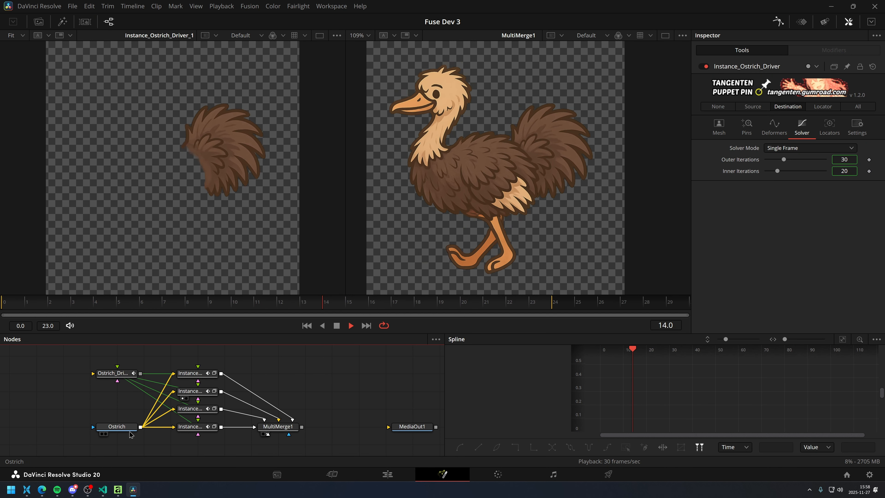
key("1")
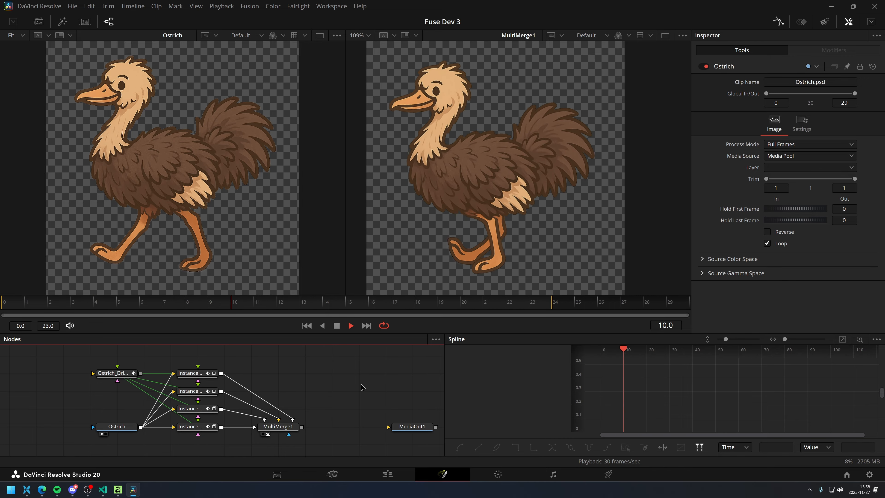
key("space")
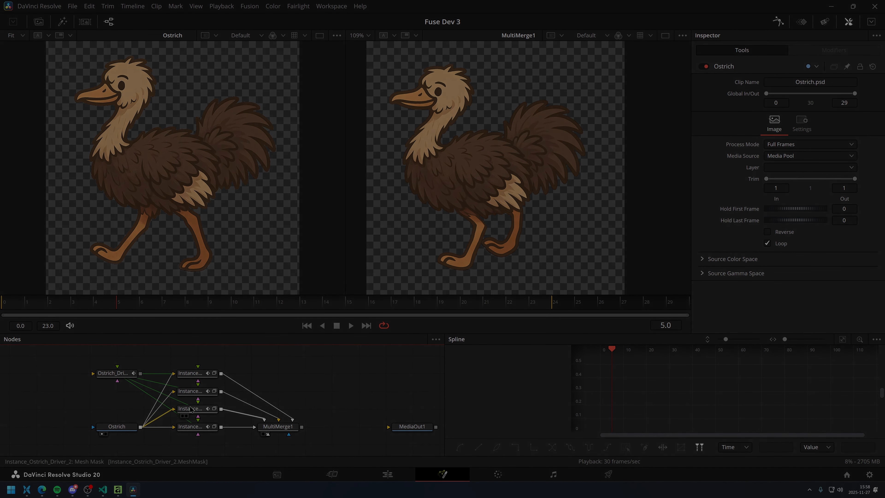